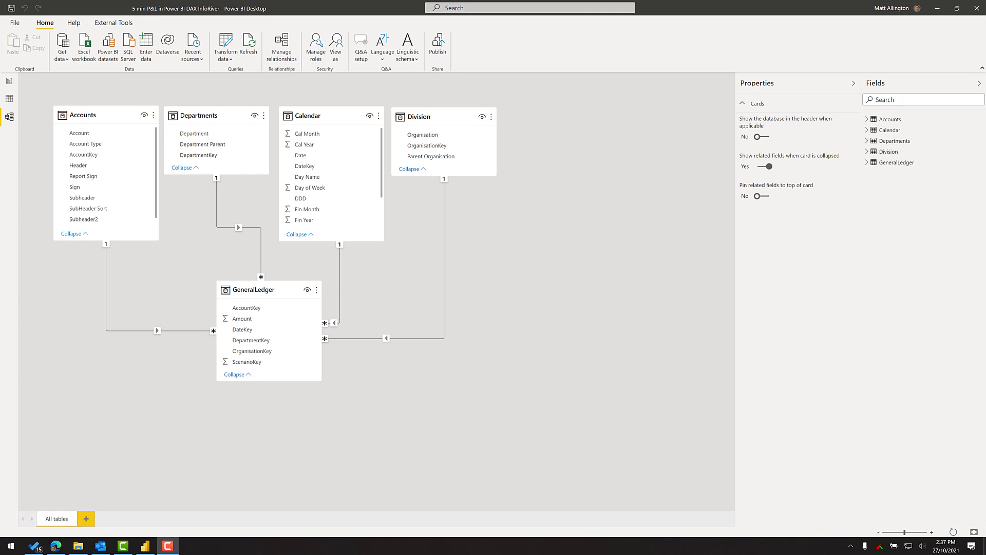
Step: Select and nudge the Accounts table, then select the GeneralLedger table in the model diagram
click(95, 113)
drag(96, 113, 94, 113)
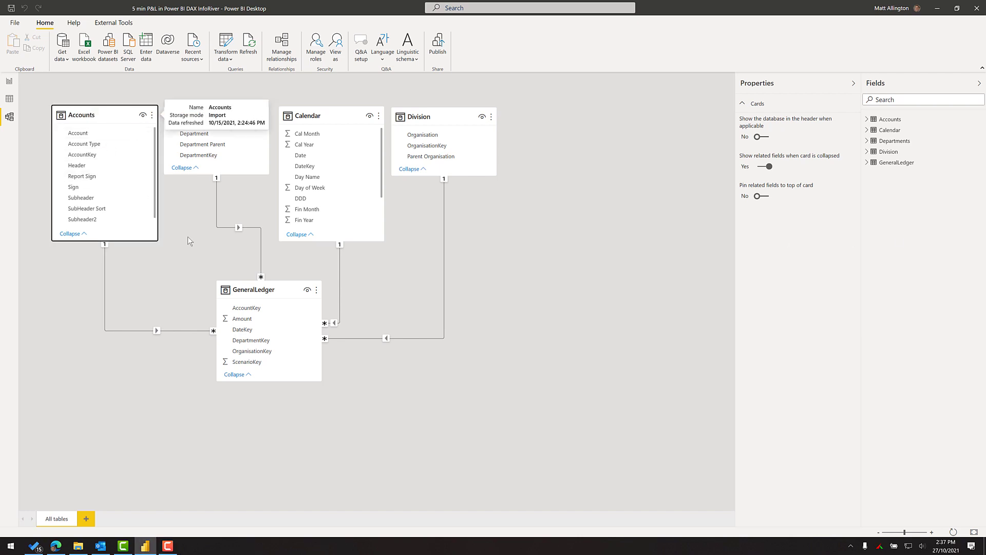
click(271, 290)
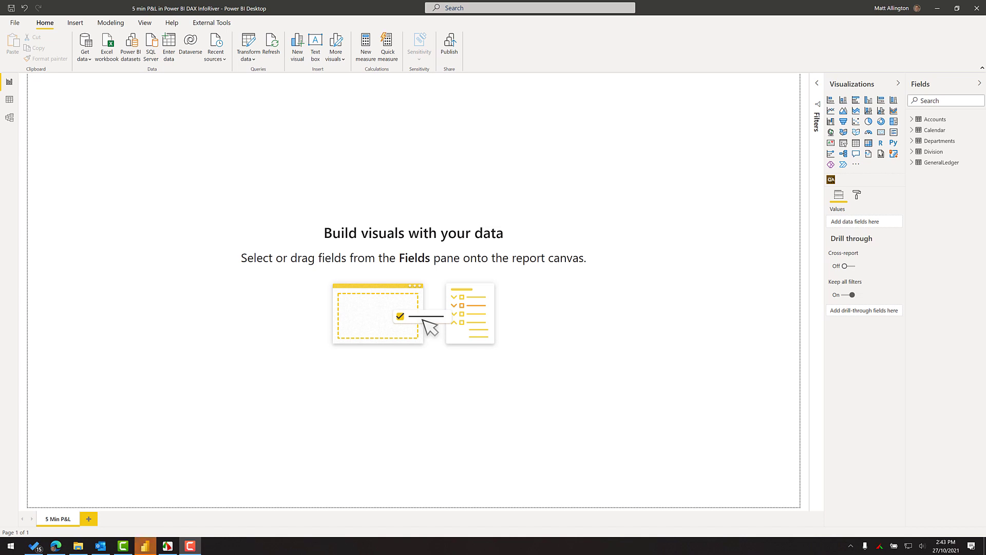
Step: Add an Inforiver visual stretched to fill the whole report page and start designing
click(831, 180)
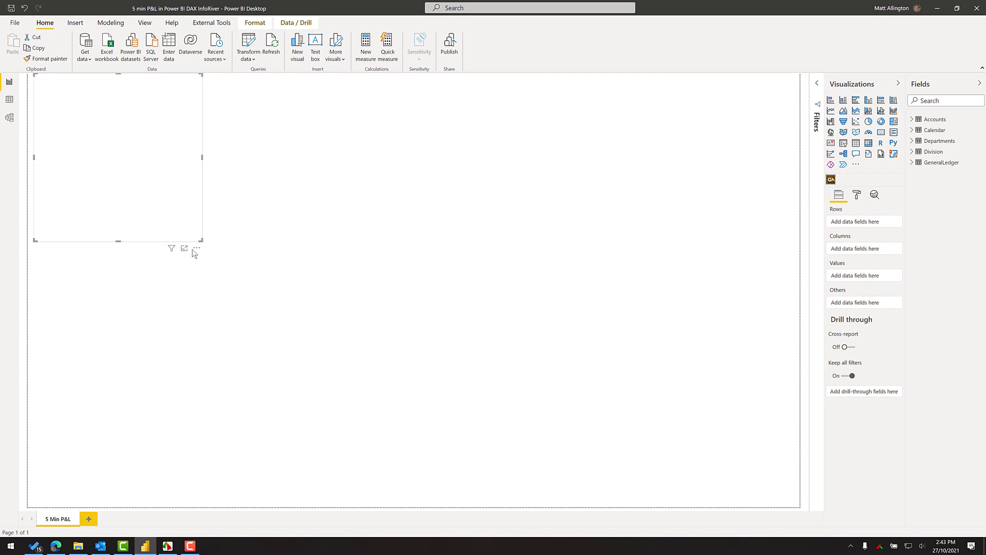
drag(202, 242, 824, 547)
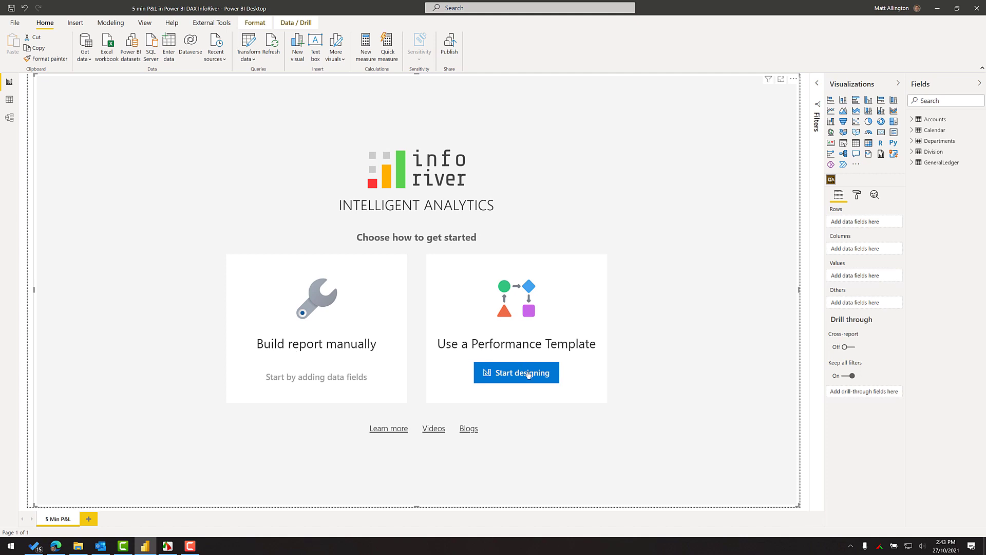
click(528, 375)
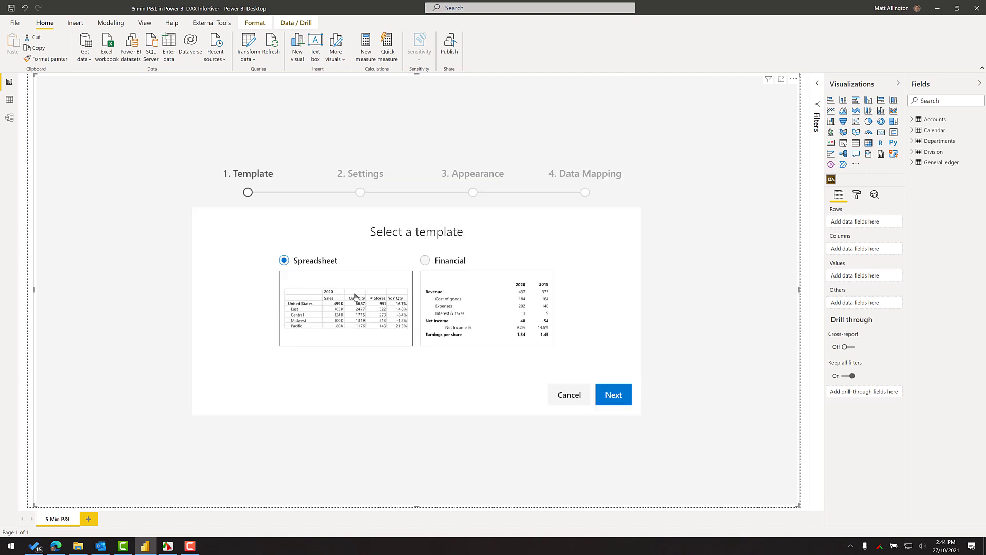
Step: Choose the Financial template with the default layout and pagination turned off
click(461, 310)
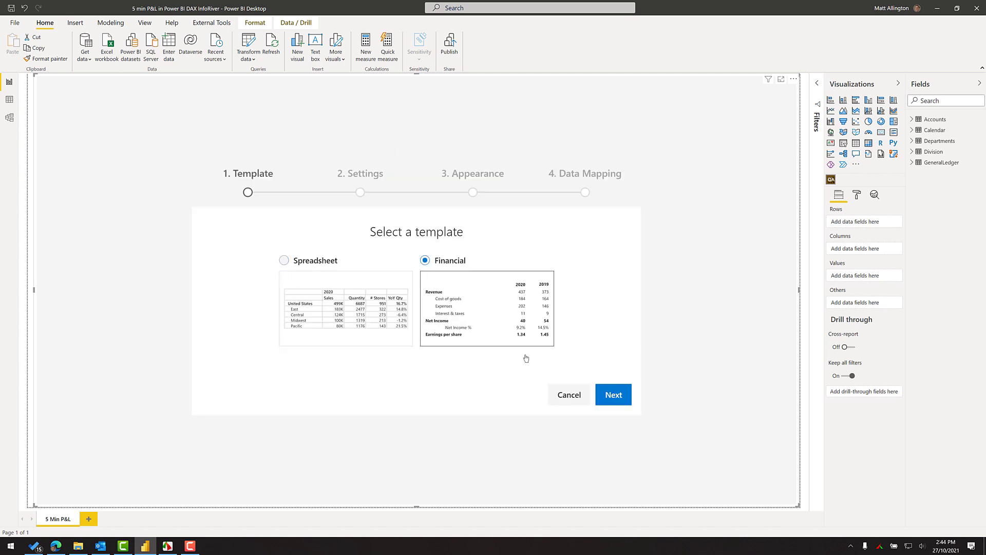
click(617, 398)
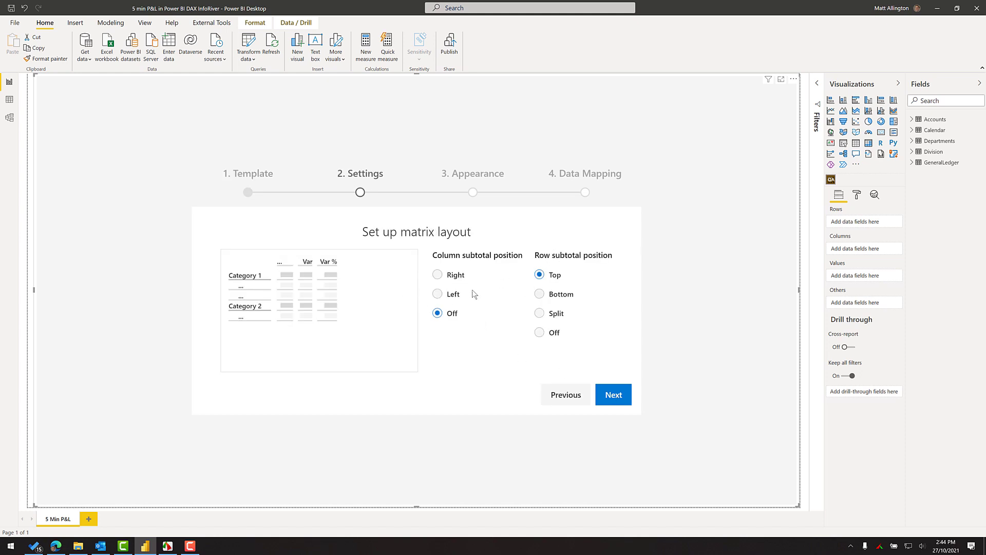
click(611, 396)
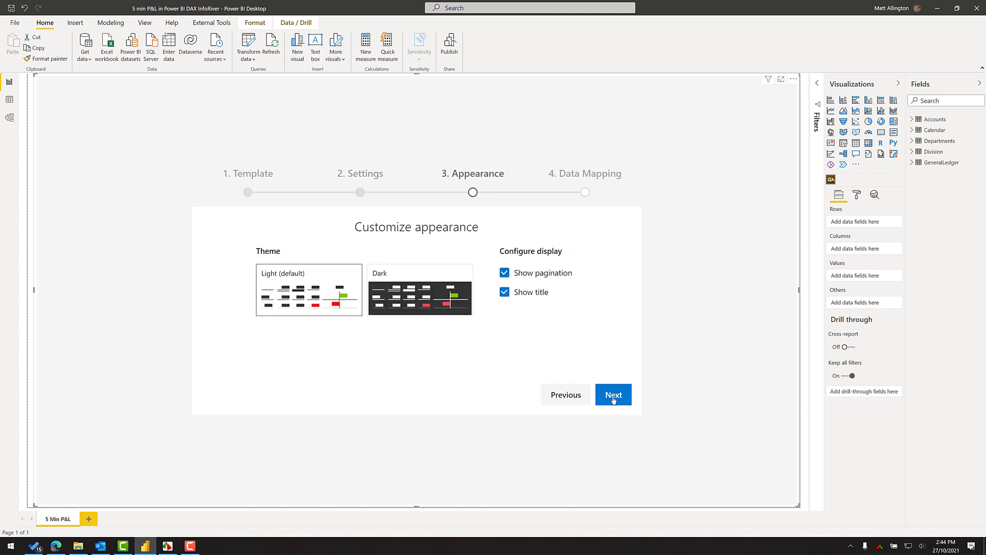
click(512, 274)
click(614, 400)
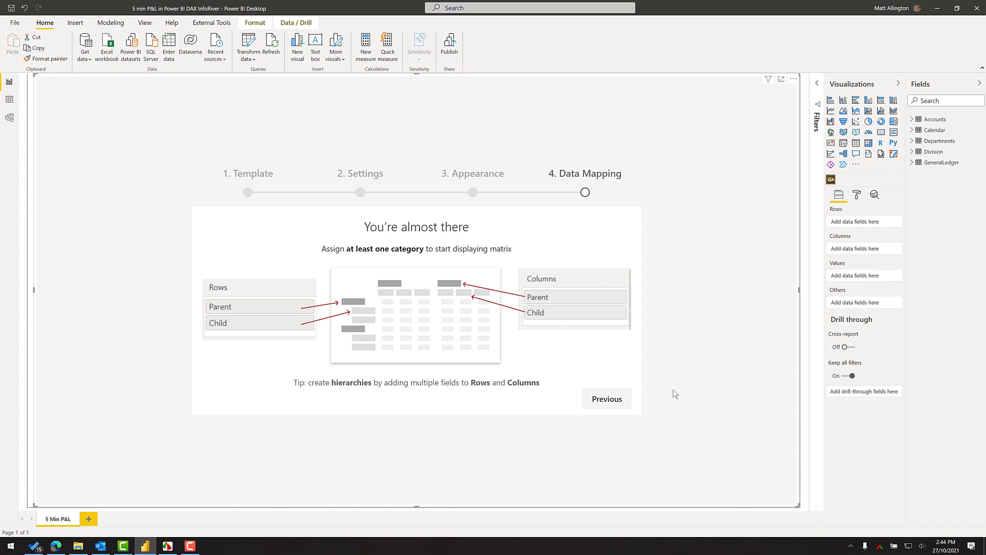
click(911, 119)
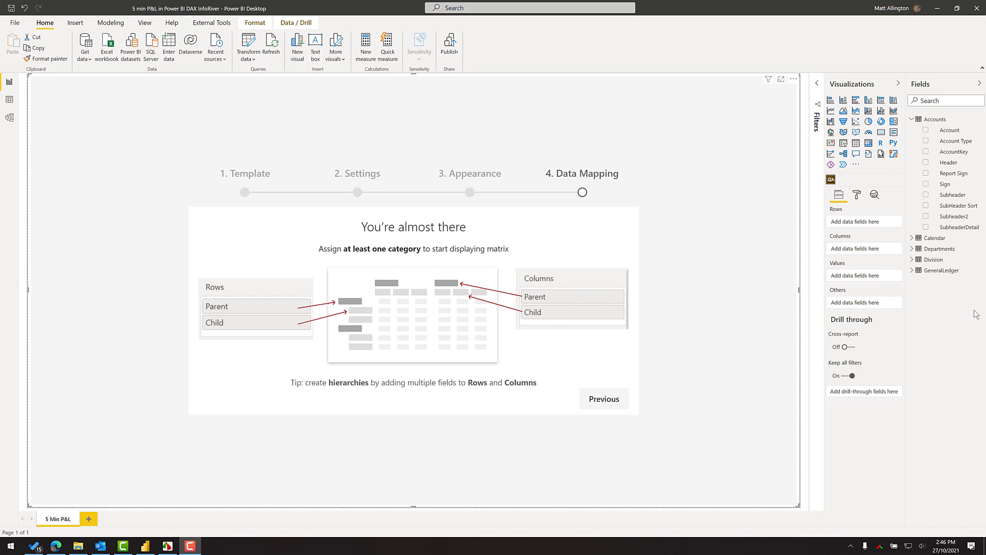
Step: Map Accounts Header and Subheader to Rows and GeneralLedger Amount to Values
click(685, 242)
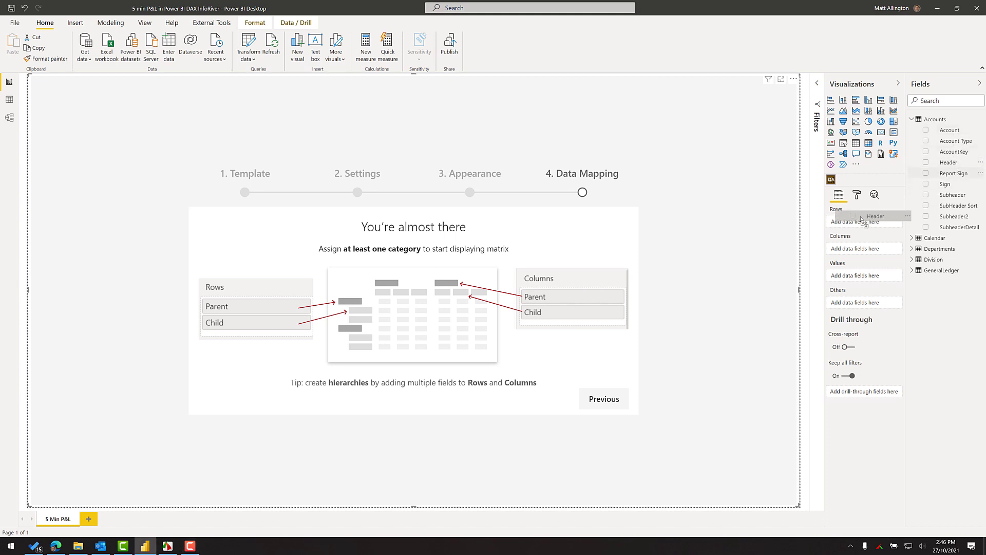
click(948, 162)
drag(952, 195, 863, 230)
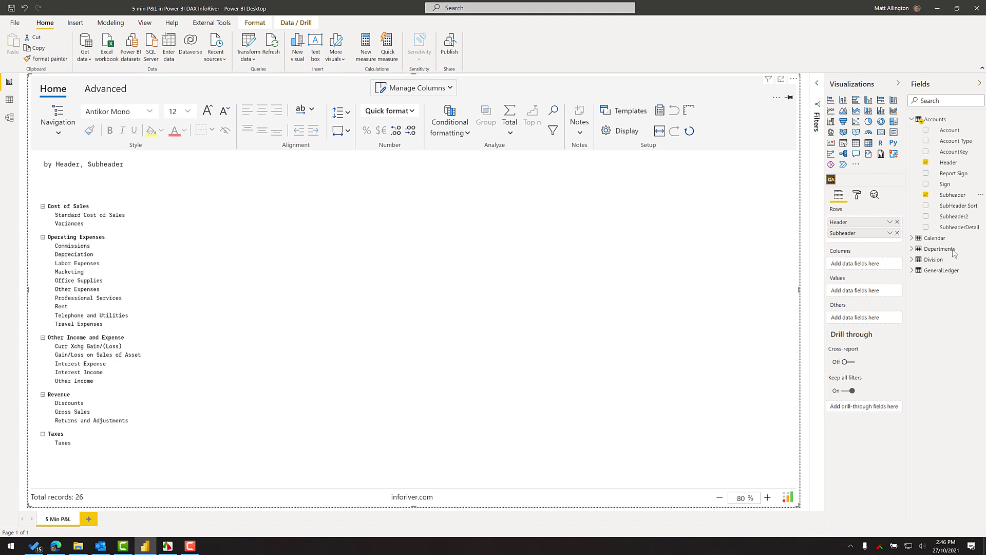
click(917, 272)
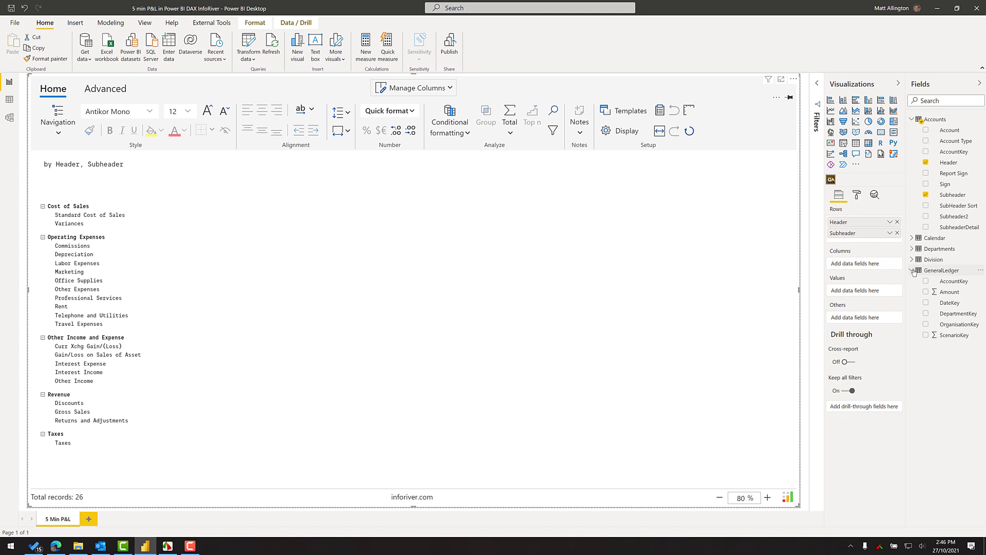
drag(953, 298, 863, 292)
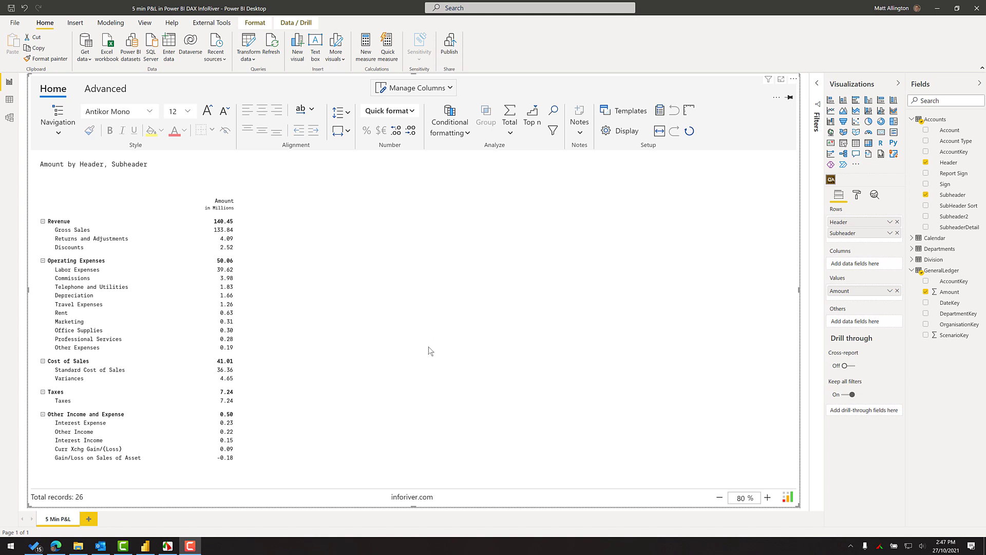
Step: Shrink the matrix to 70% and invert Returns and Adjustments (-4.09) and Discounts (-2.52)
click(720, 498)
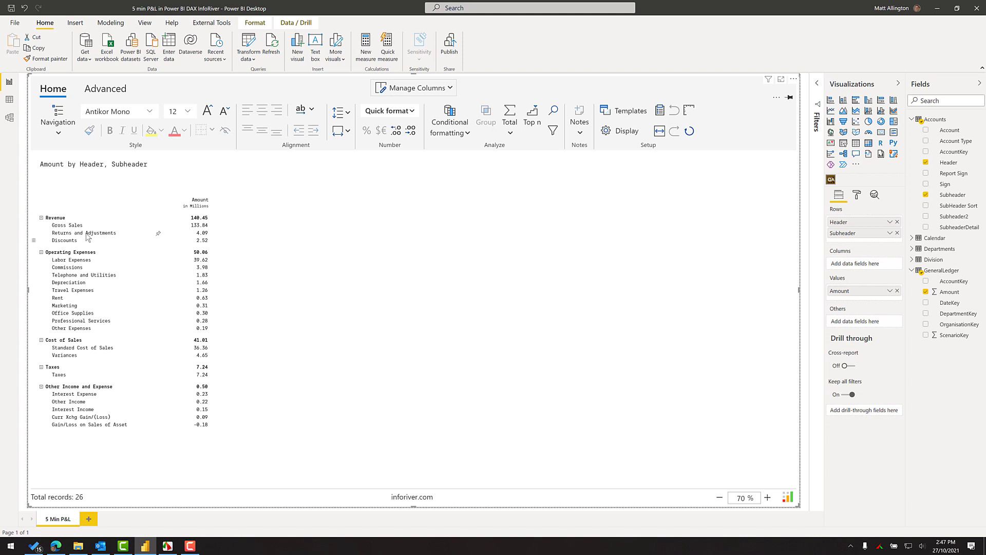
drag(88, 233, 90, 242)
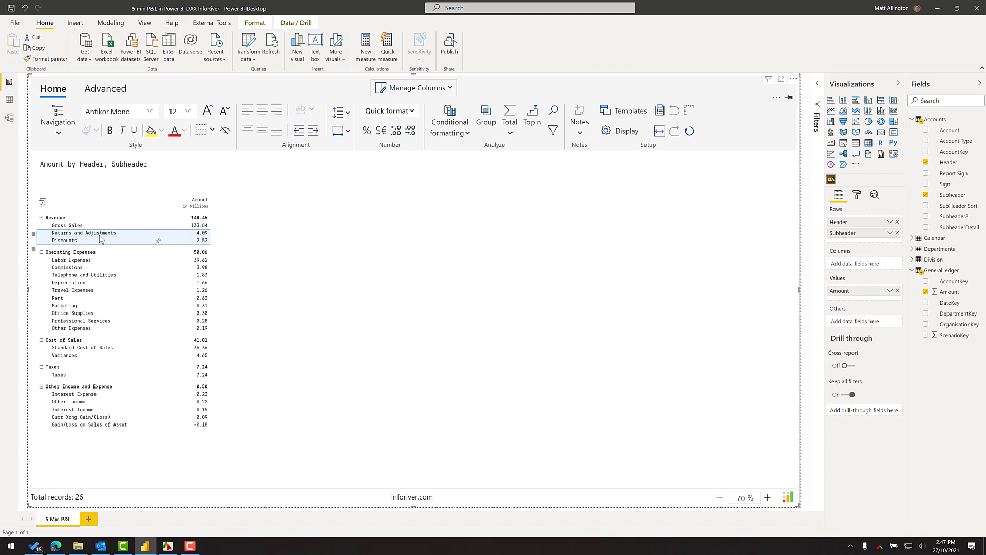
click(101, 235)
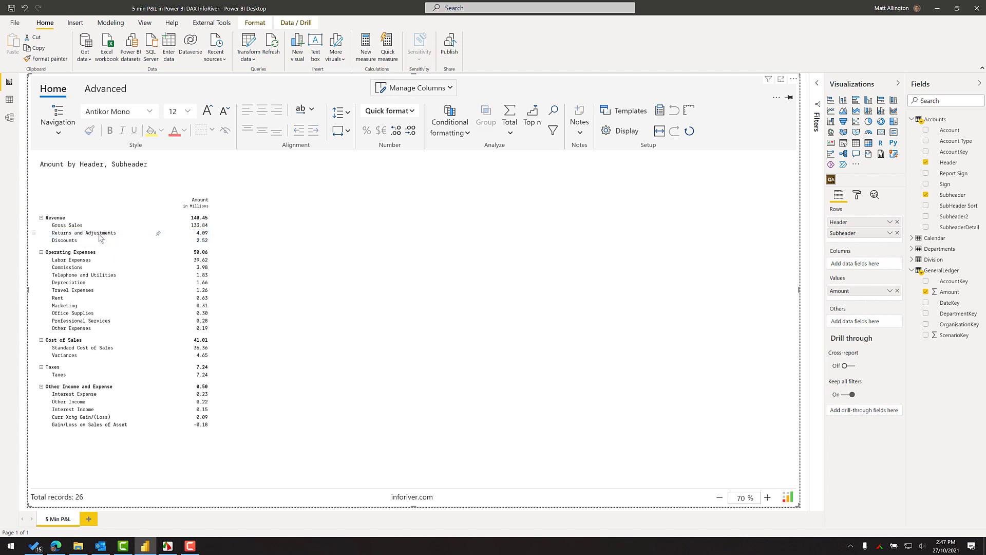
click(99, 235)
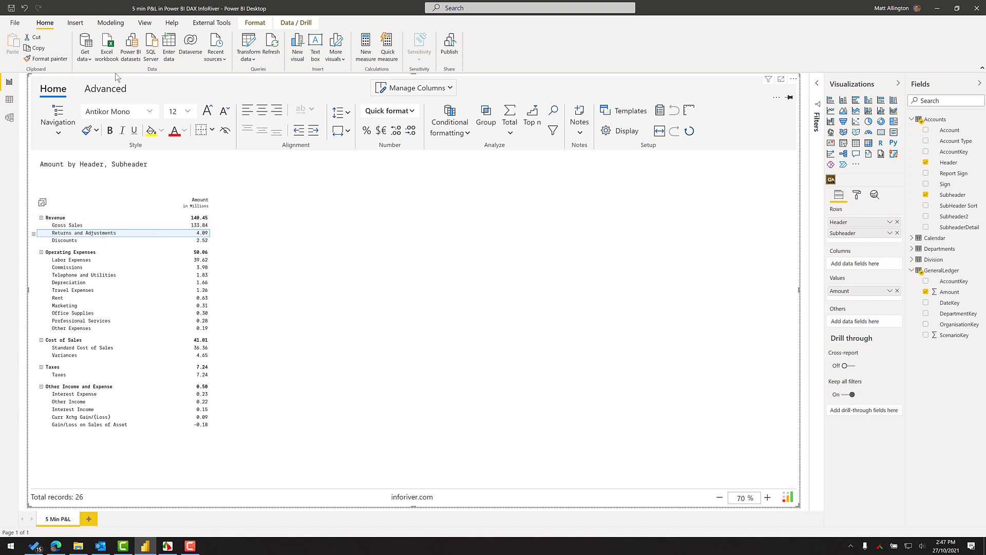
click(106, 90)
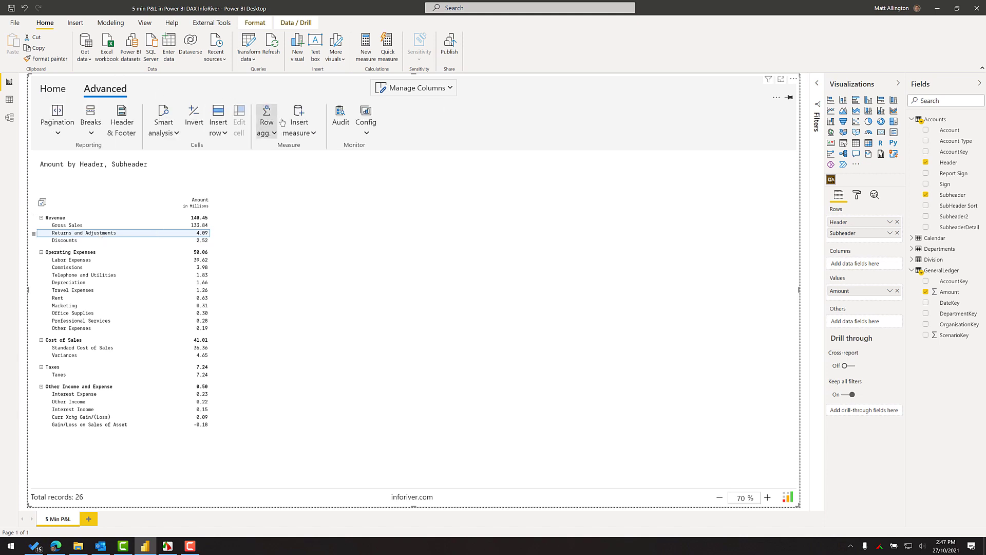
click(194, 116)
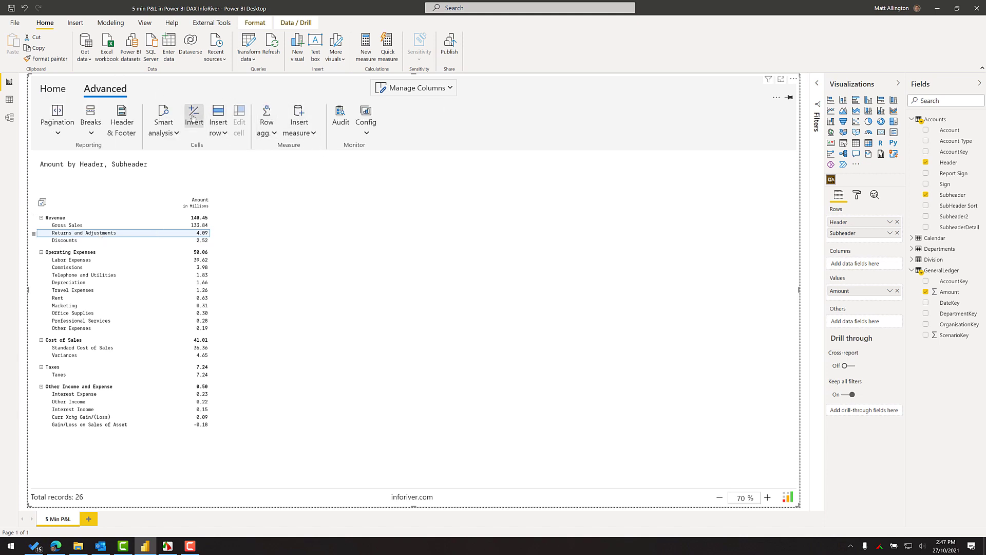
click(137, 241)
click(190, 115)
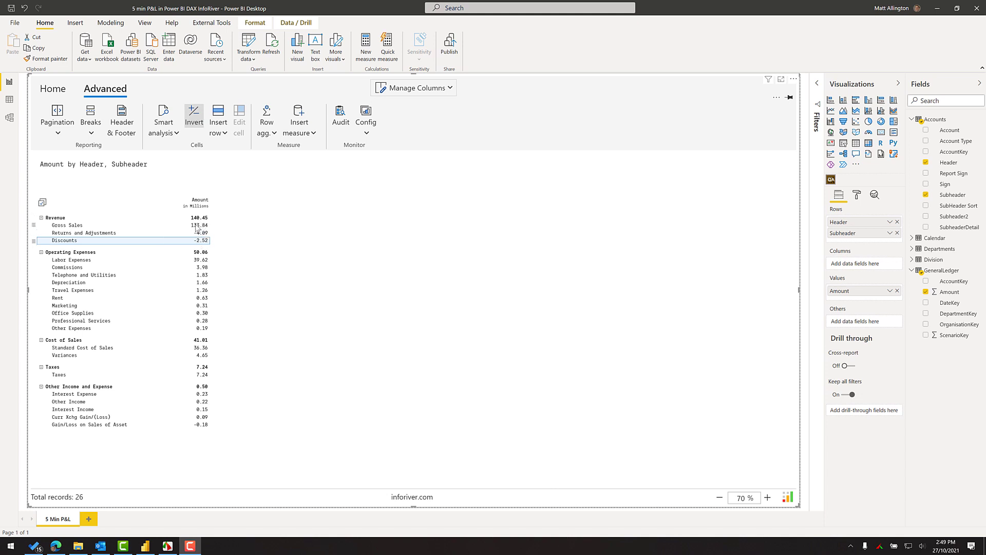
Step: Review the matrix Display settings' Hierarchy and Numbers tabs so Revenue nets to 127.23
click(56, 91)
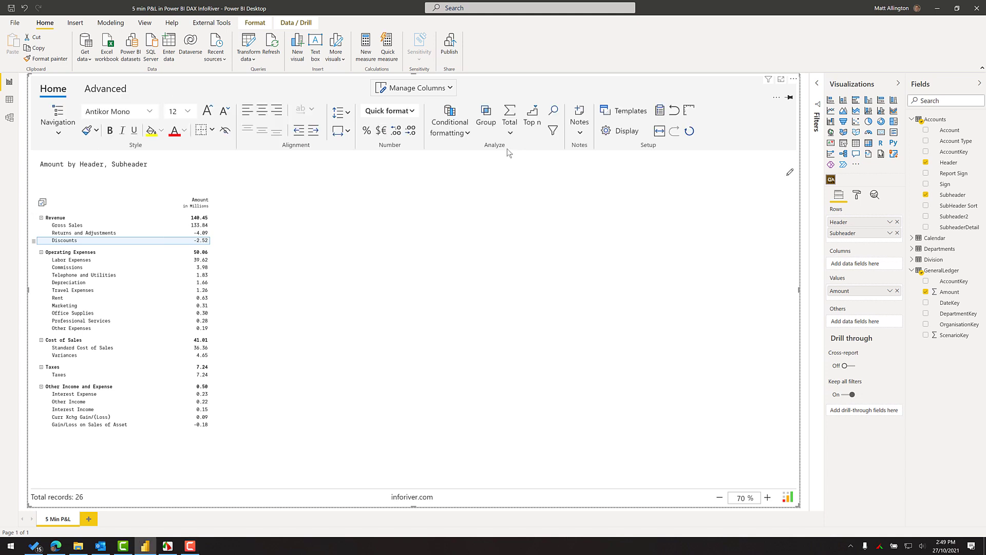
click(626, 130)
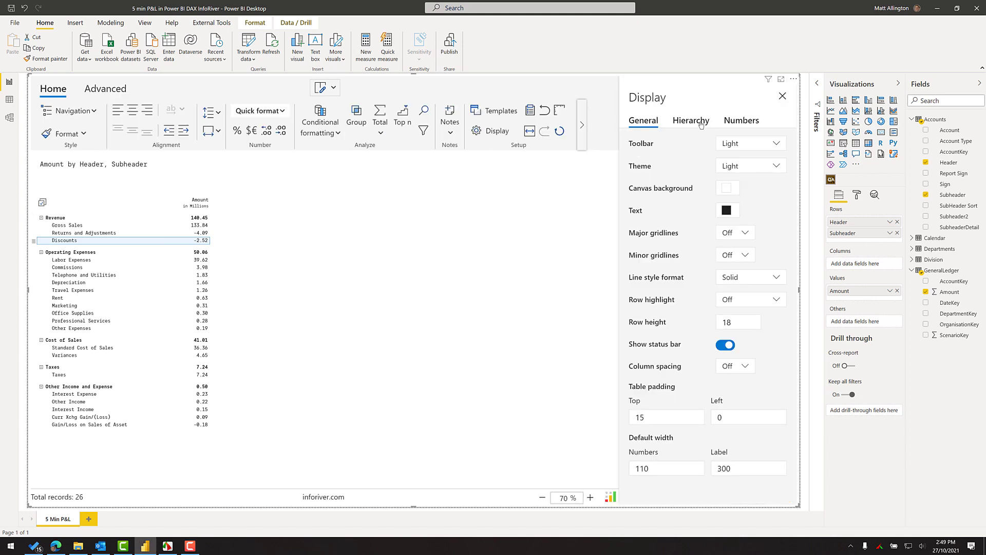
click(693, 121)
click(741, 120)
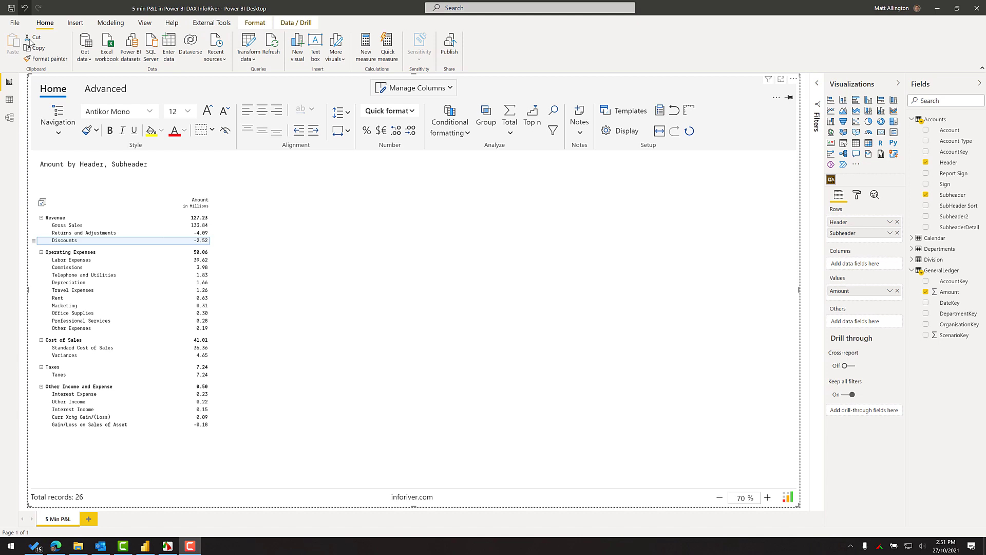
Step: Insert a calculated 'Net Sales' row under Revenue with the formula Revenue
click(60, 221)
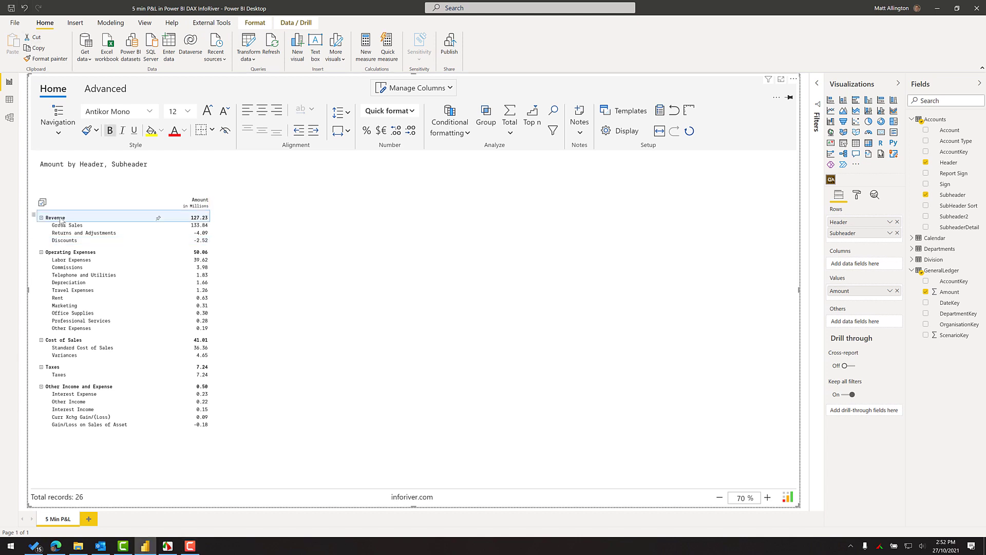
click(107, 90)
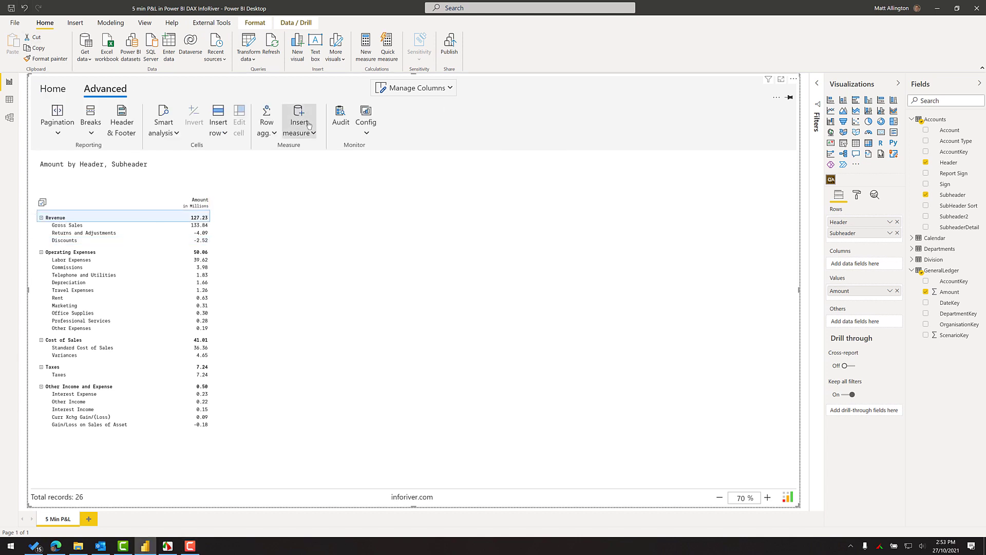
click(221, 135)
click(254, 151)
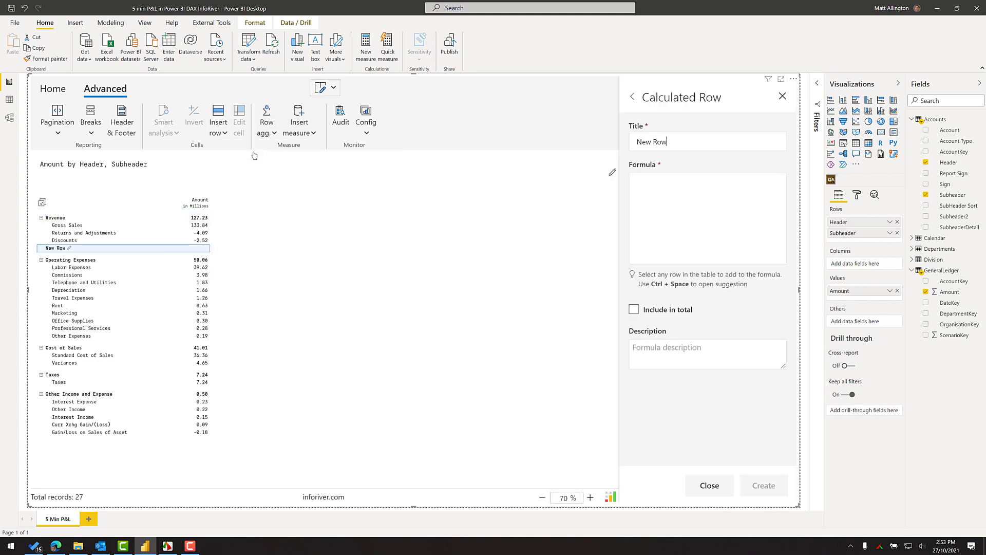
drag(670, 143, 559, 148)
text(Net Sales)
click(704, 201)
key(ctrl+space)
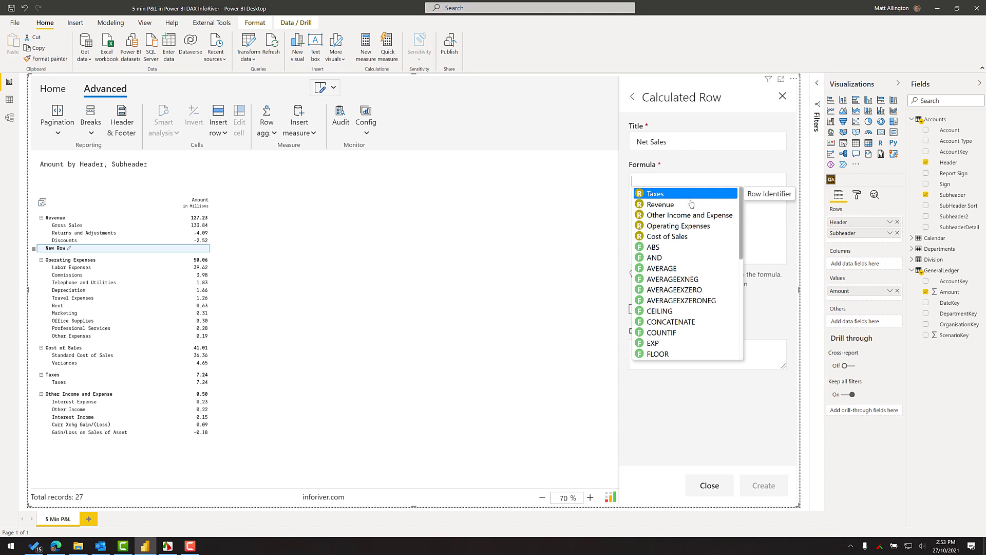
click(675, 206)
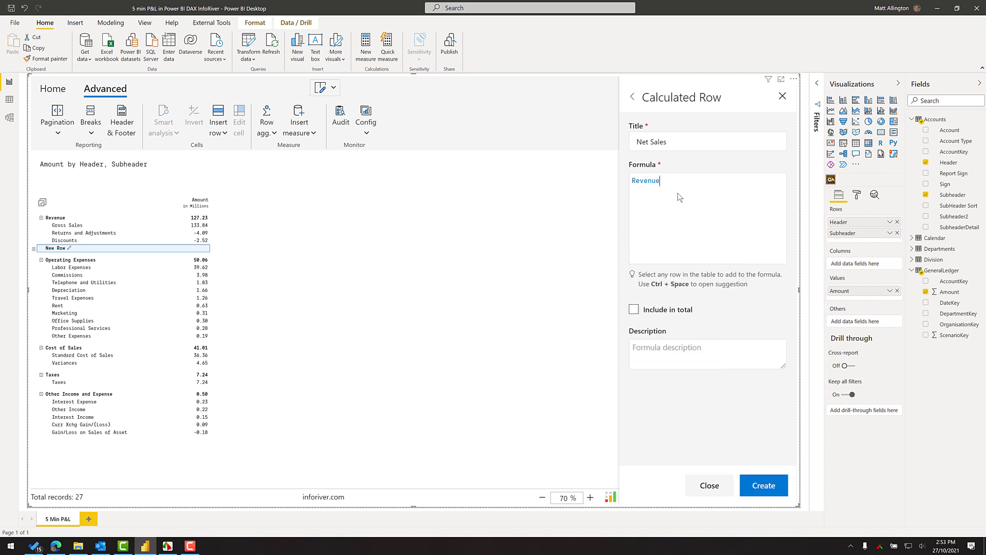
click(772, 487)
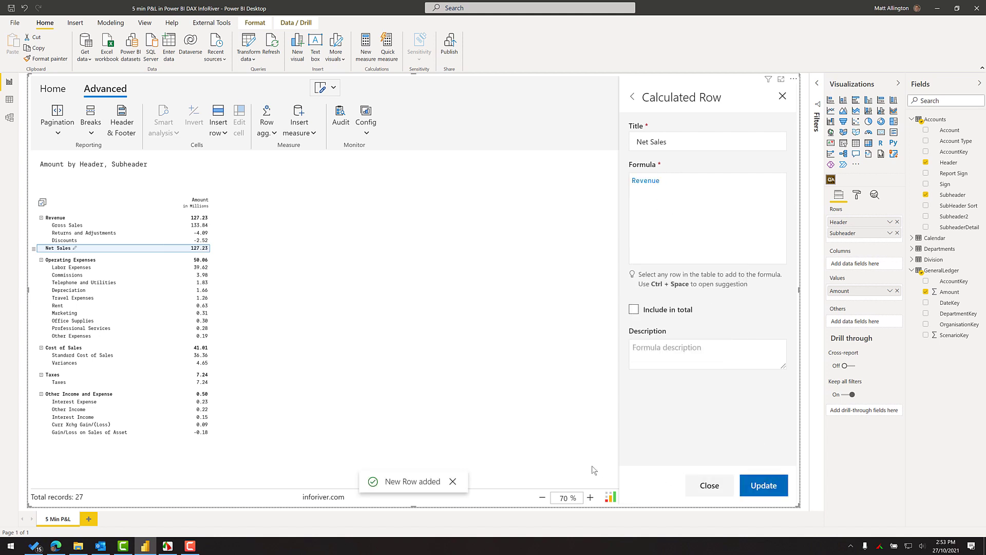
Step: Move Cost of Sales above Operating Expenses and Other Income and Expense above Taxes
click(782, 97)
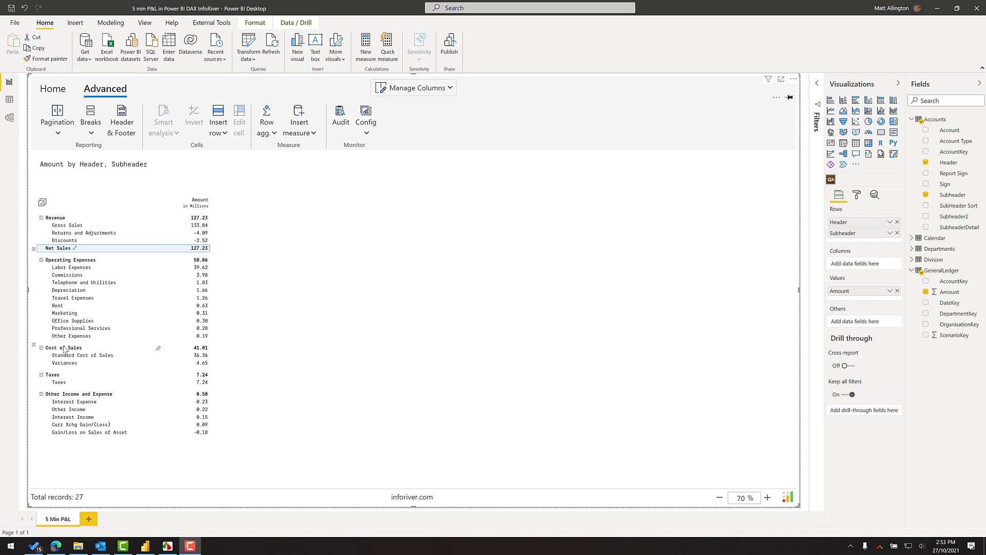
click(34, 348)
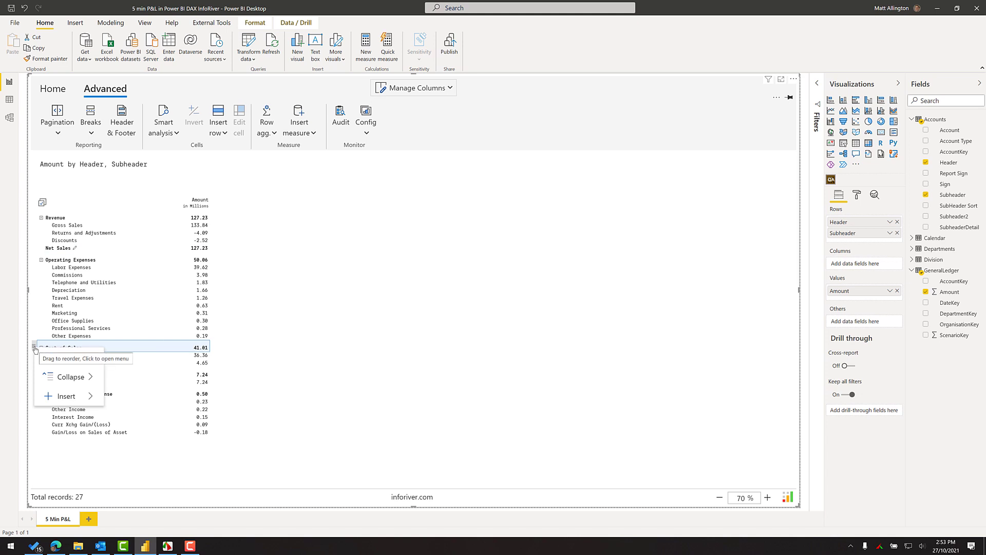
drag(34, 348, 47, 232)
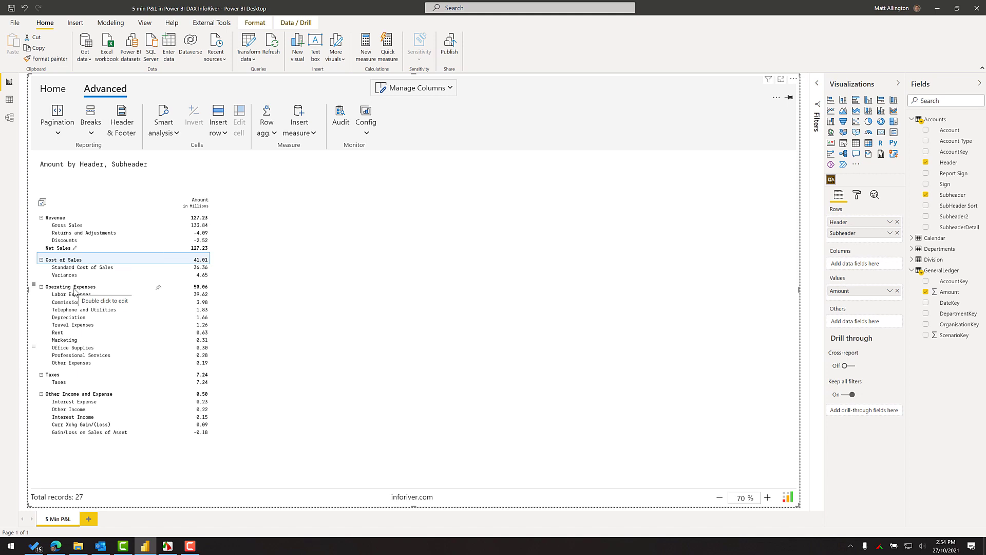
drag(33, 393, 37, 369)
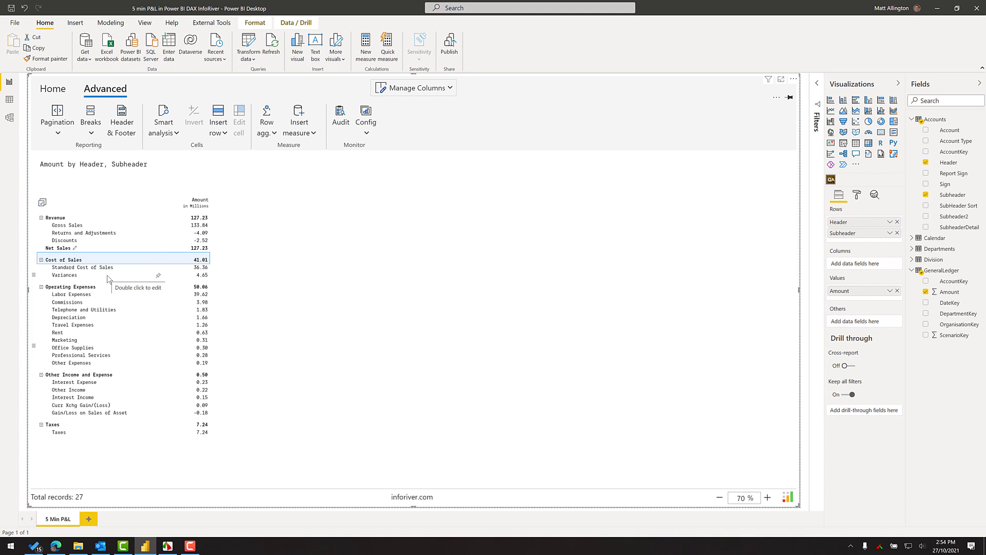
Step: Add a 'Gross Margin' calculated row below Cost of Sales as Net_Sales - Cost_of_Sales
click(224, 133)
click(239, 152)
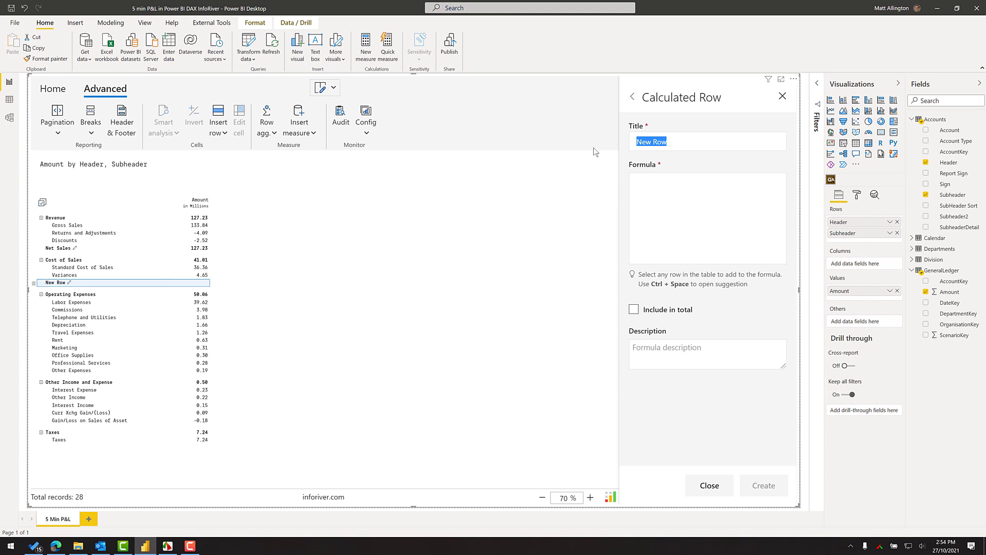
text(Gross Margin)
click(676, 185)
key(ctrl+space)
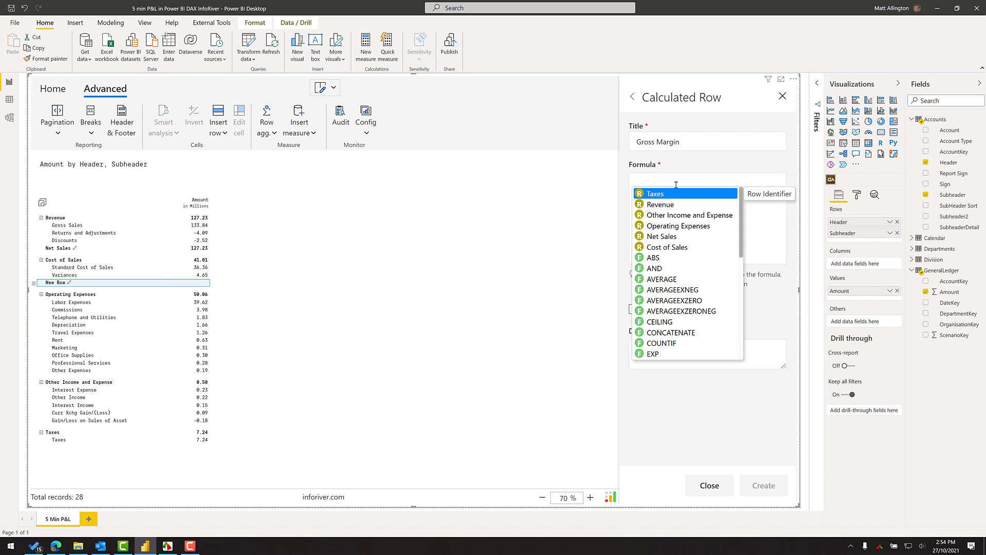
click(666, 238)
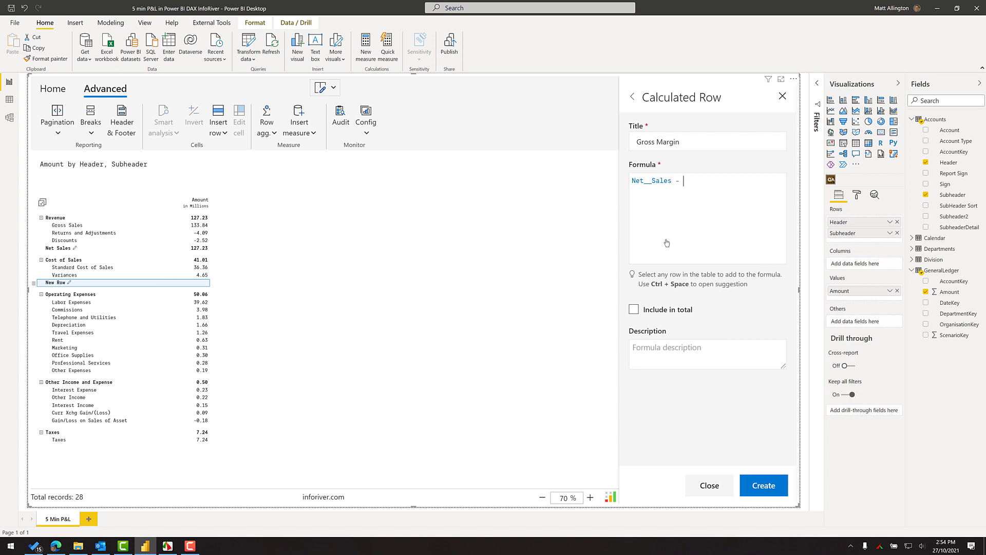
text(- cos)
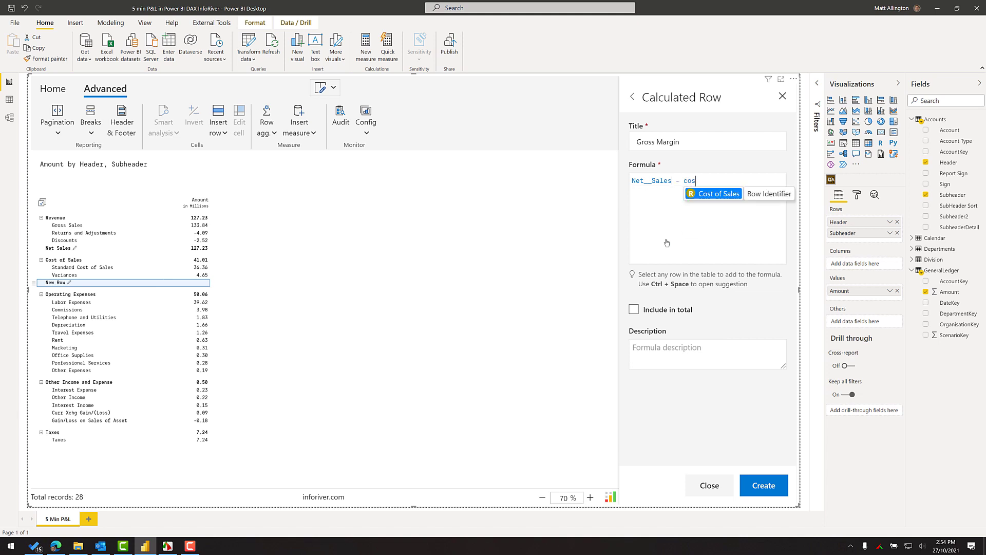
key(Return)
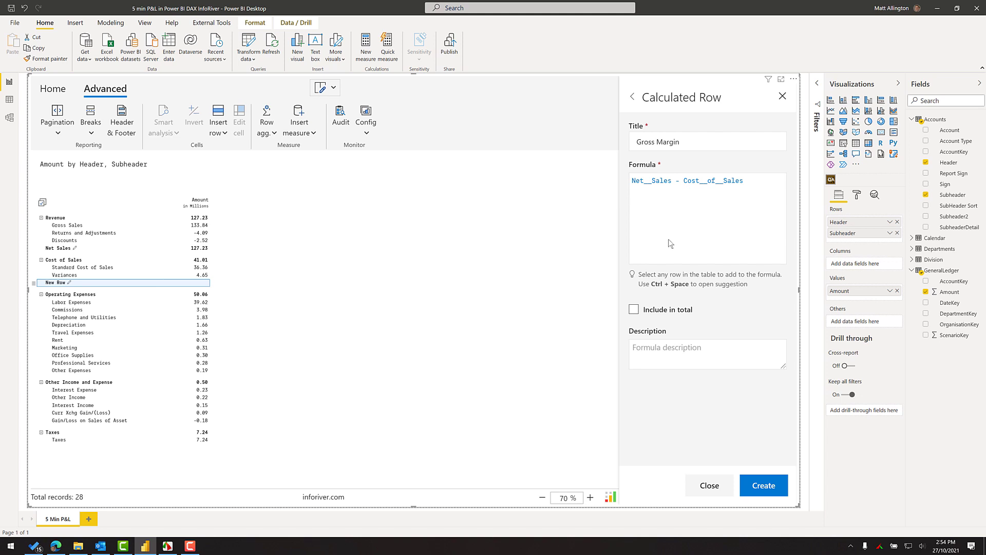
click(760, 485)
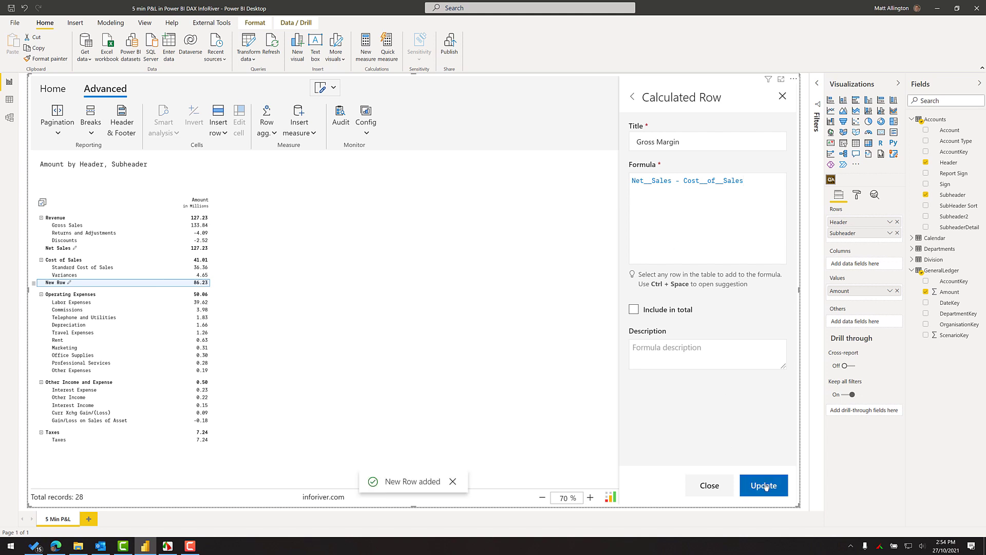
click(782, 96)
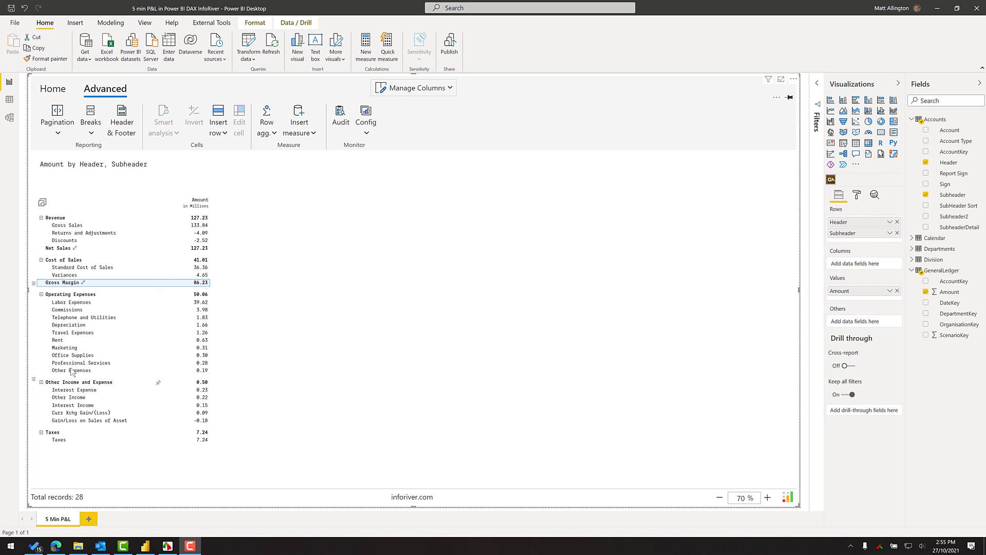
Step: Insert an 'Operating Profit' calculated row after Operating Expenses as Gross_Margin - Operating_Expenses
click(75, 295)
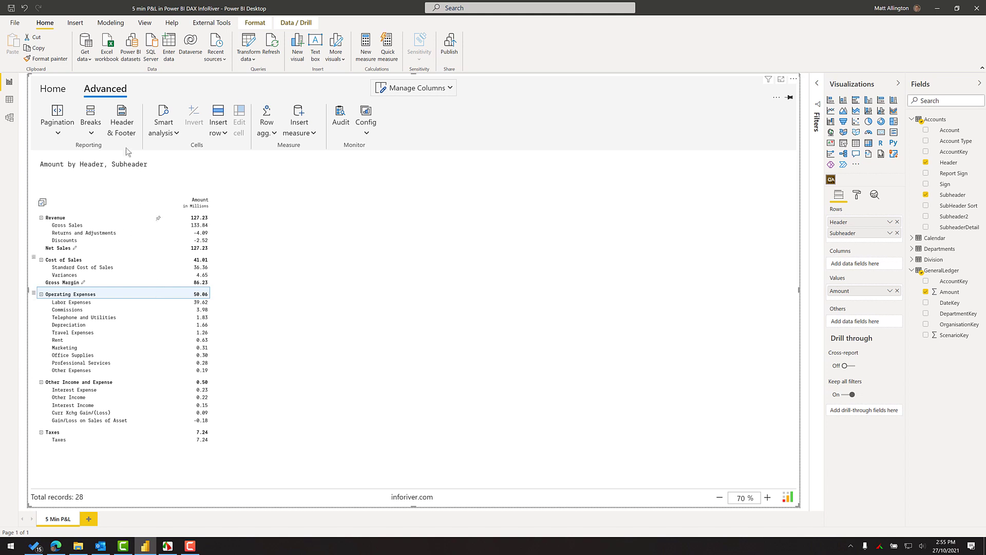
click(220, 128)
click(237, 157)
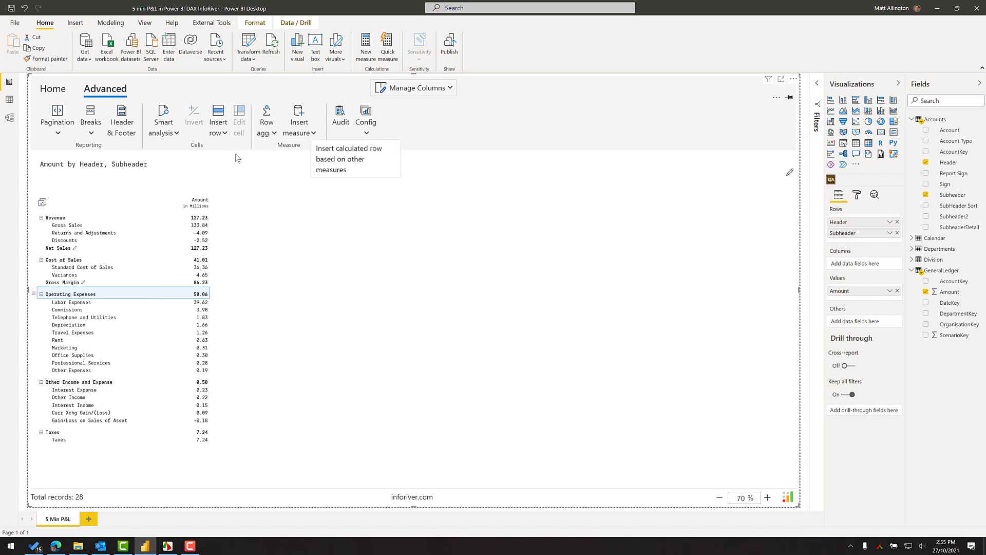
triple_click(710, 139)
text(Oper)
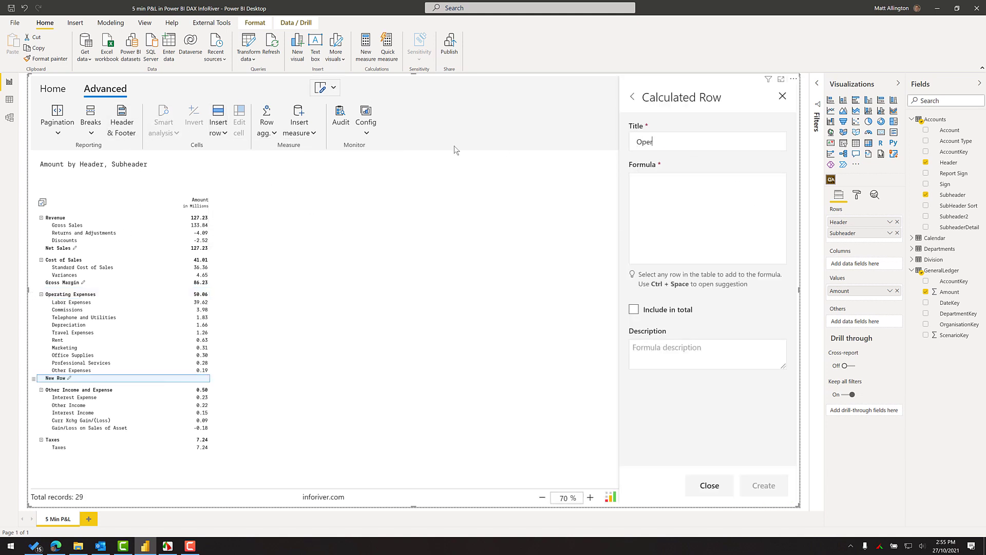
text(ating Profit)
click(685, 226)
key(ctrl+space)
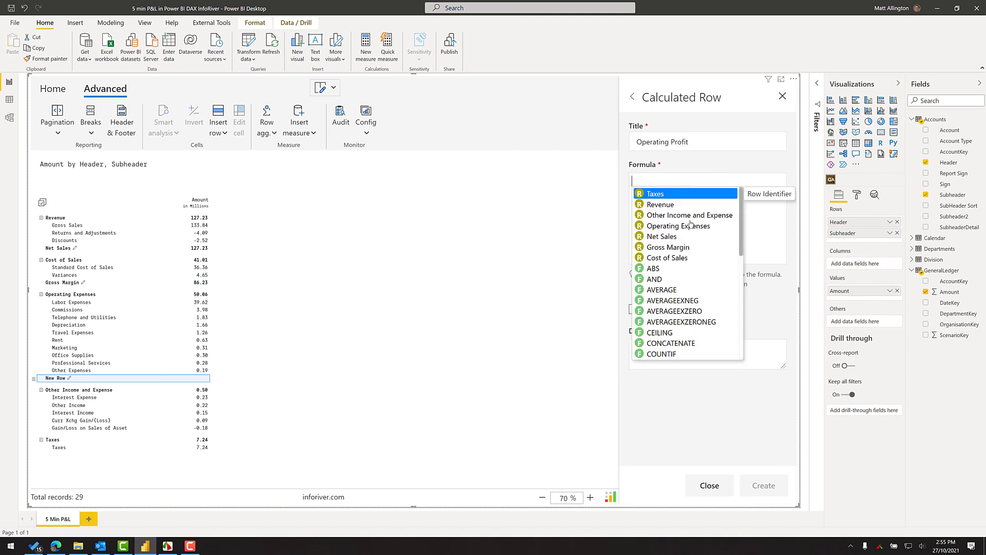
click(675, 250)
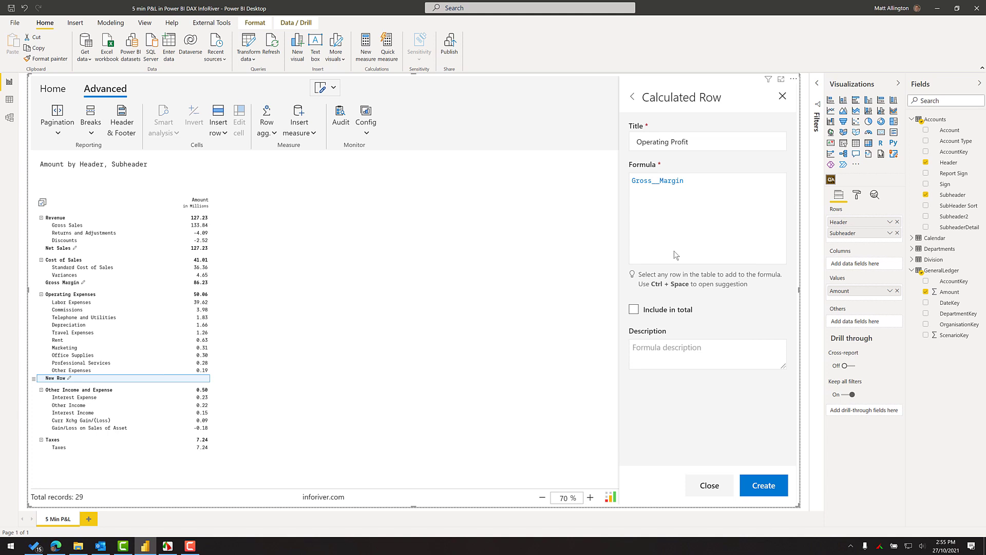
text(- ope)
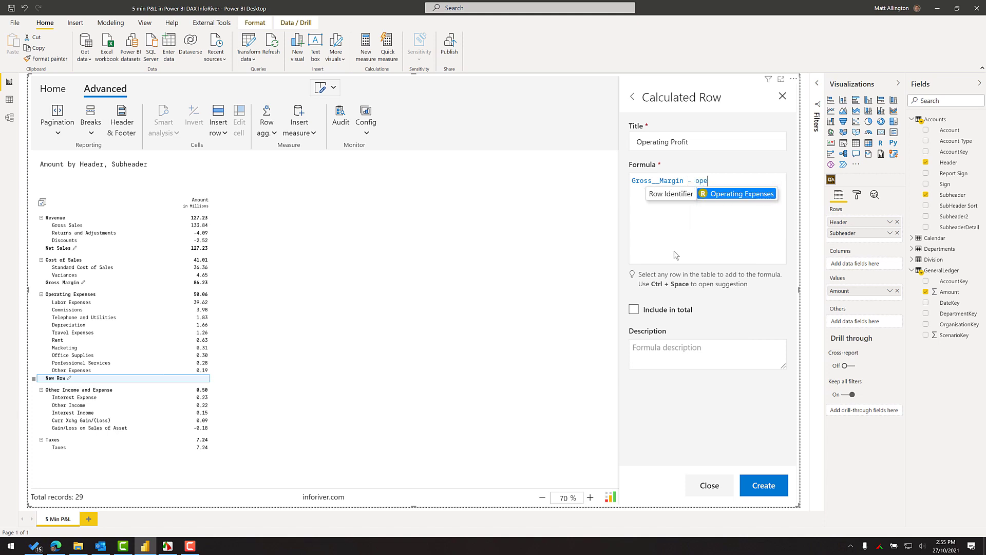
key(Return)
click(763, 485)
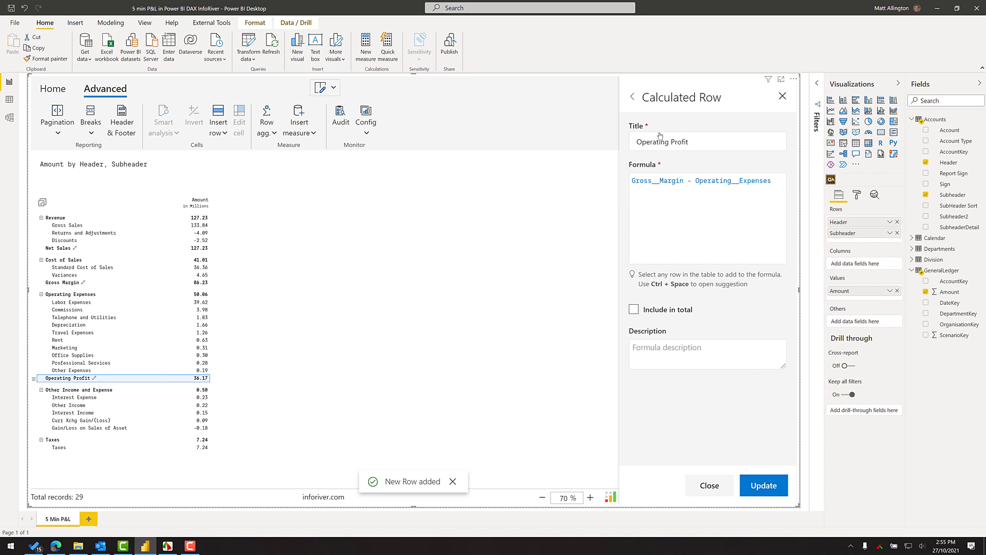
click(781, 97)
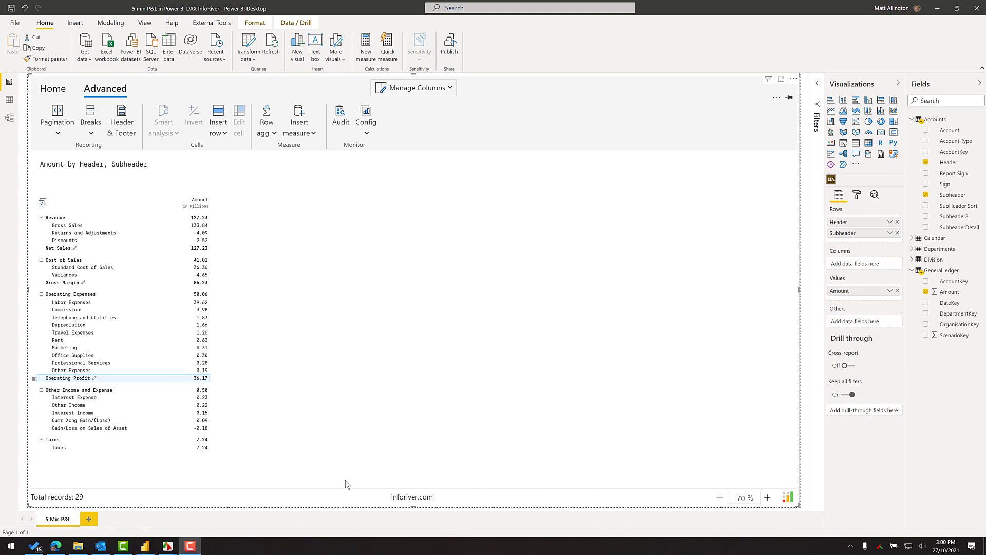
Step: Invert Interest Expense to -0.23, review the Display number settings, and select Taxes
click(80, 398)
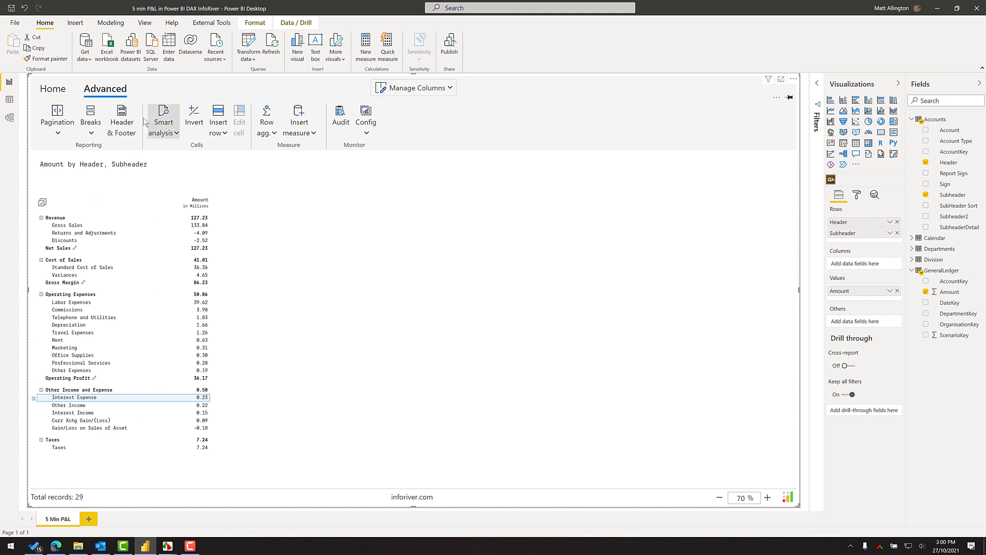
click(193, 124)
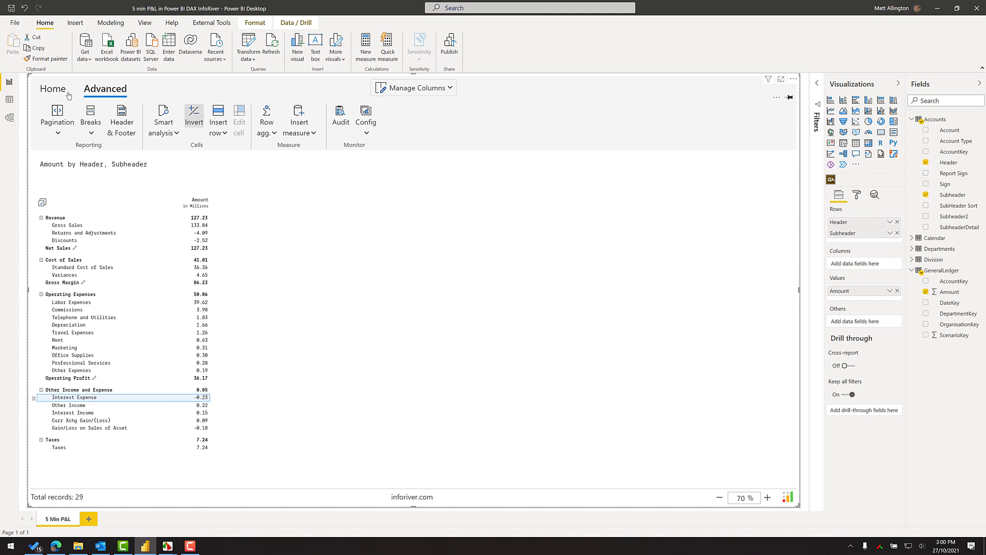
click(53, 88)
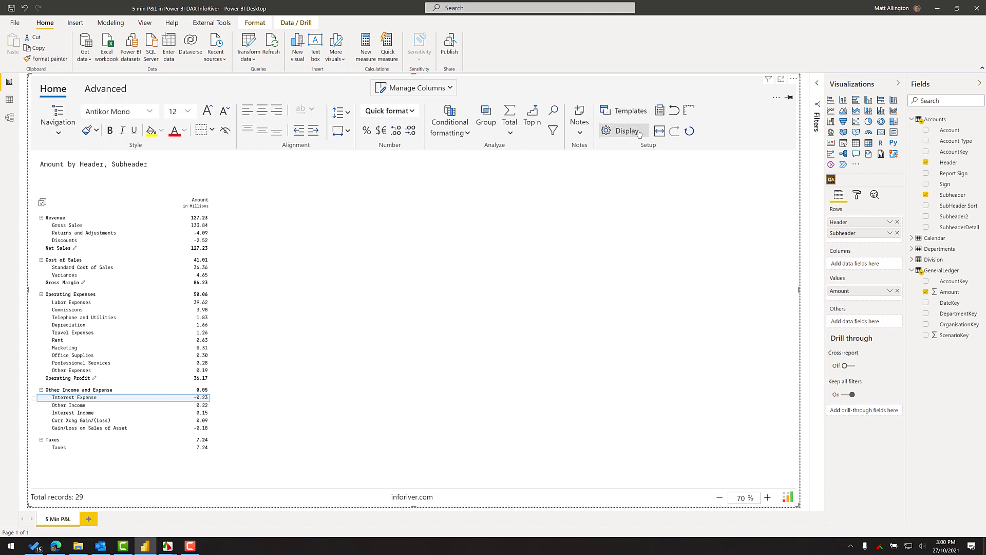
click(634, 131)
click(748, 122)
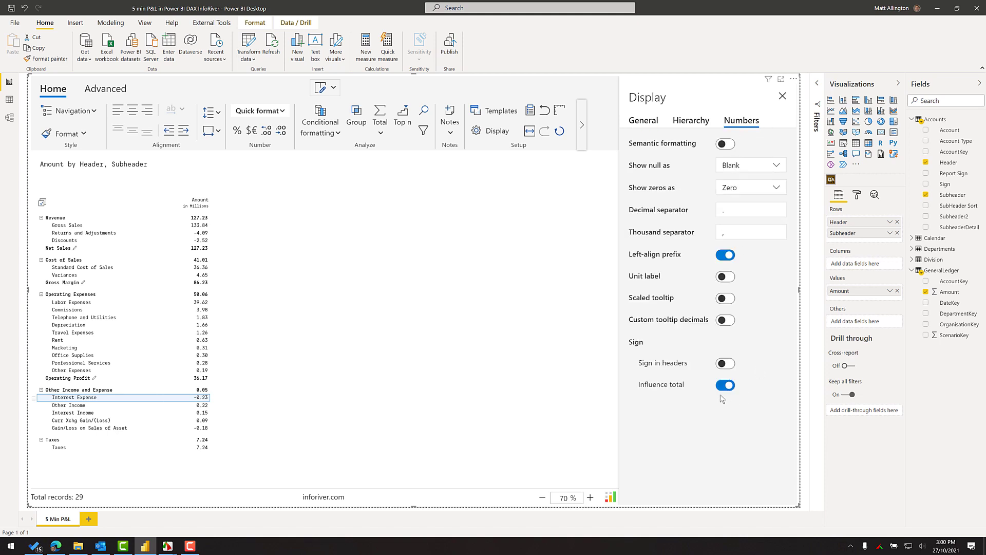
click(281, 272)
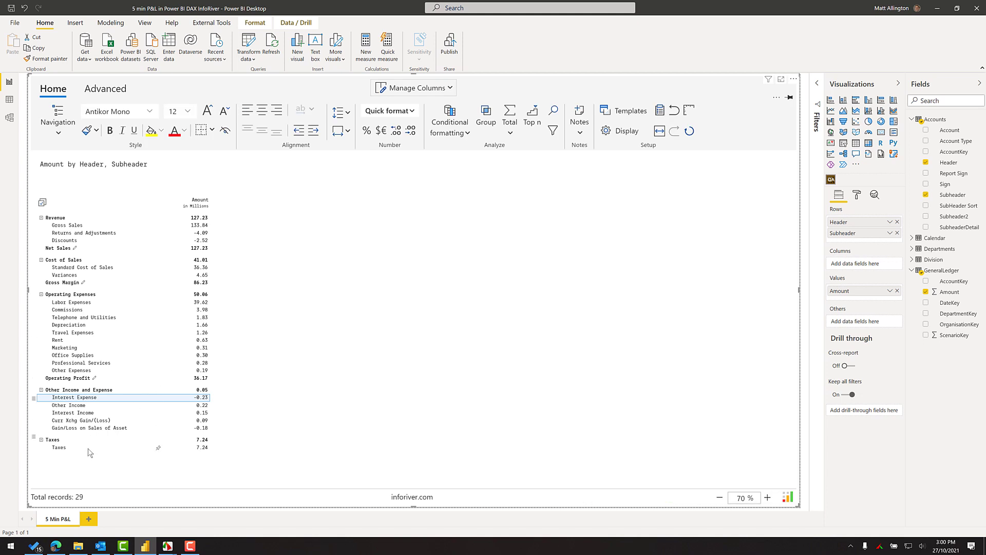
click(62, 441)
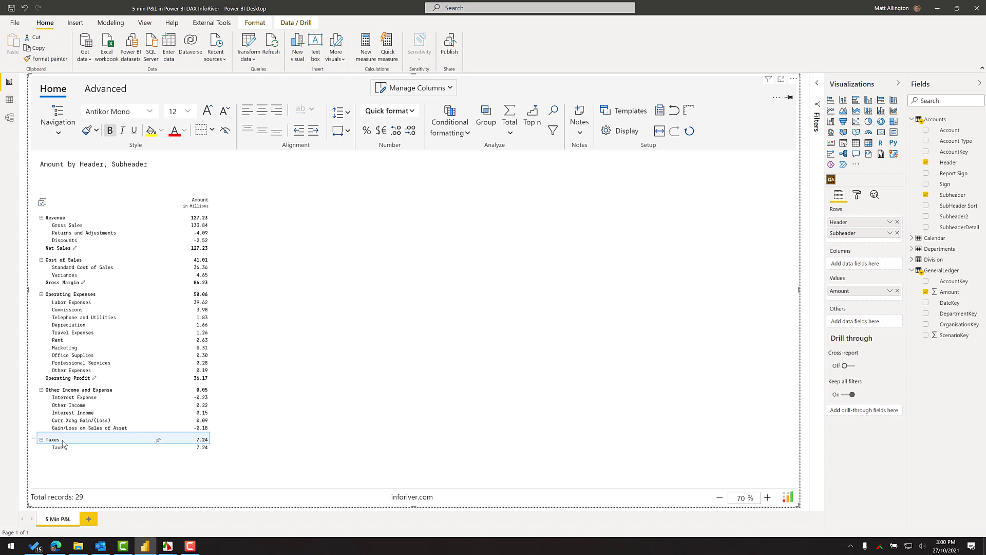
Step: Insert a calculated row below Taxes and title it 'Net Income'
click(105, 90)
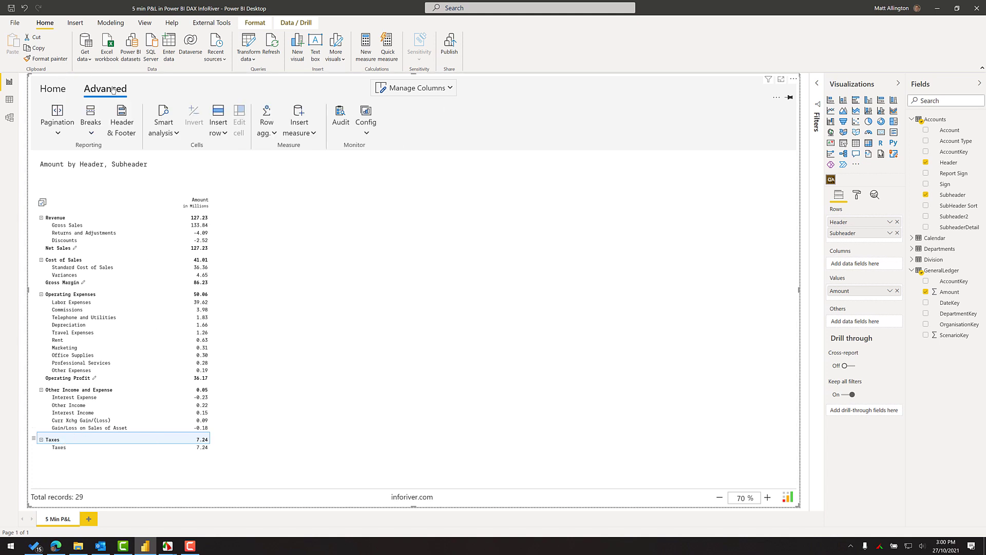
click(224, 133)
click(249, 149)
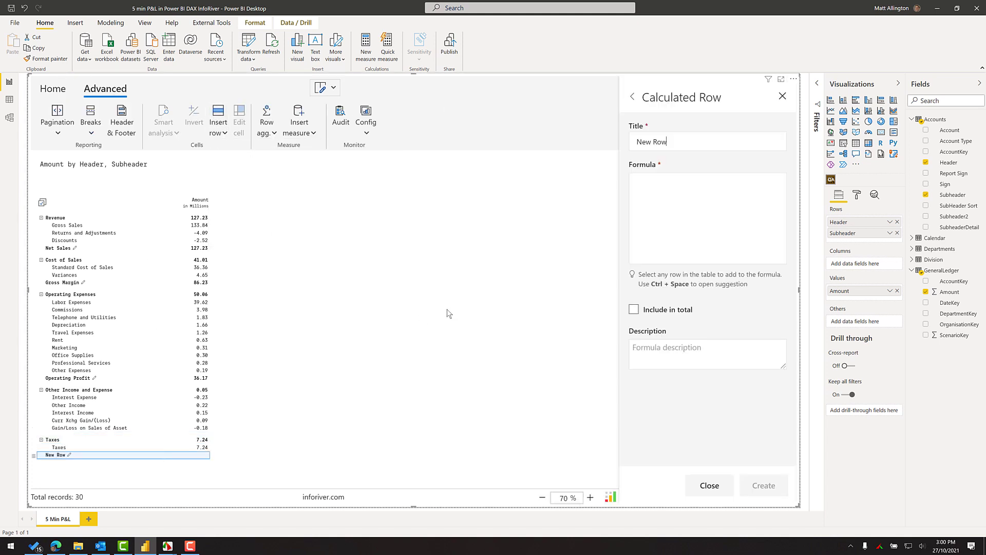
triple_click(689, 137)
text(Net Income)
Step: Give Net Income the formula Operating_Profit + Other_Income_and_Expense - Taxes and create the row
click(658, 206)
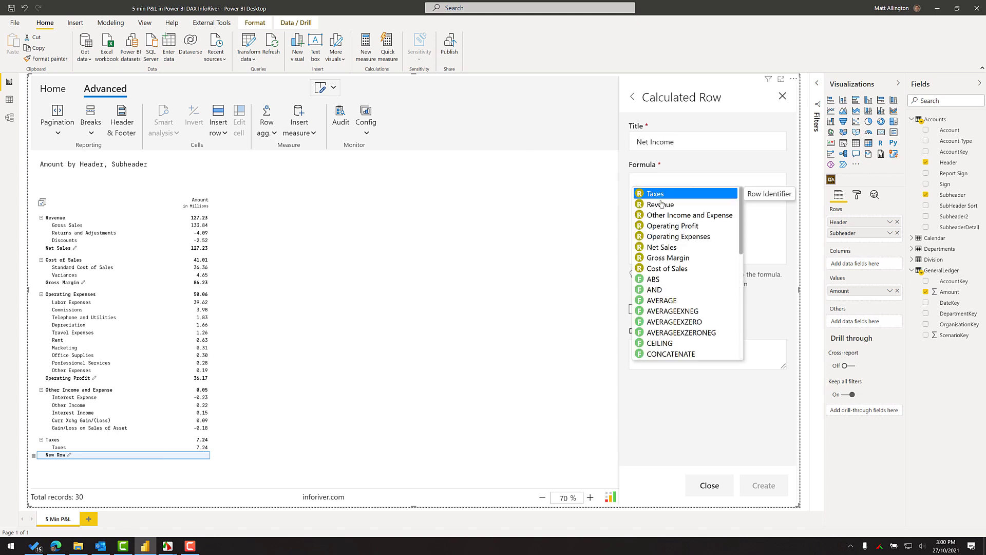
click(660, 227)
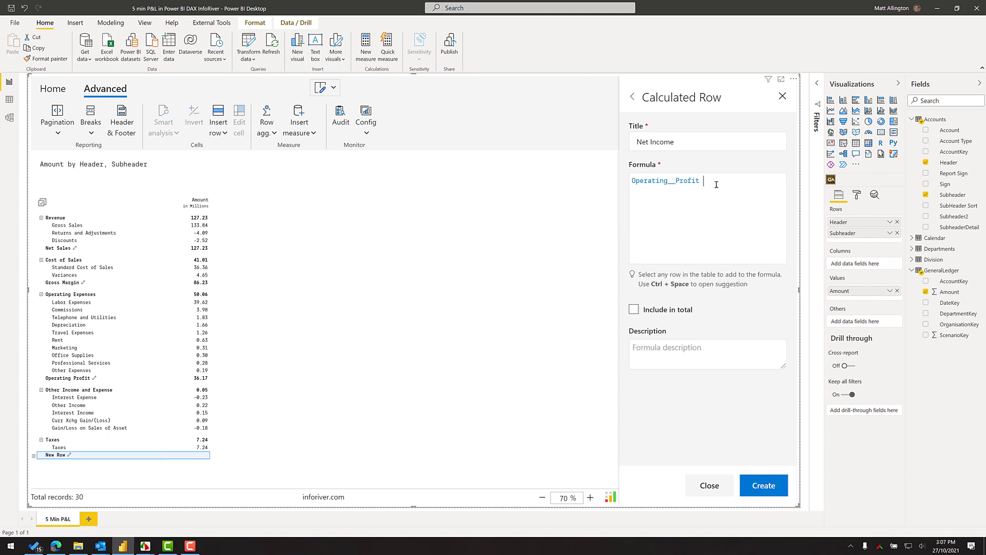
text(Oth)
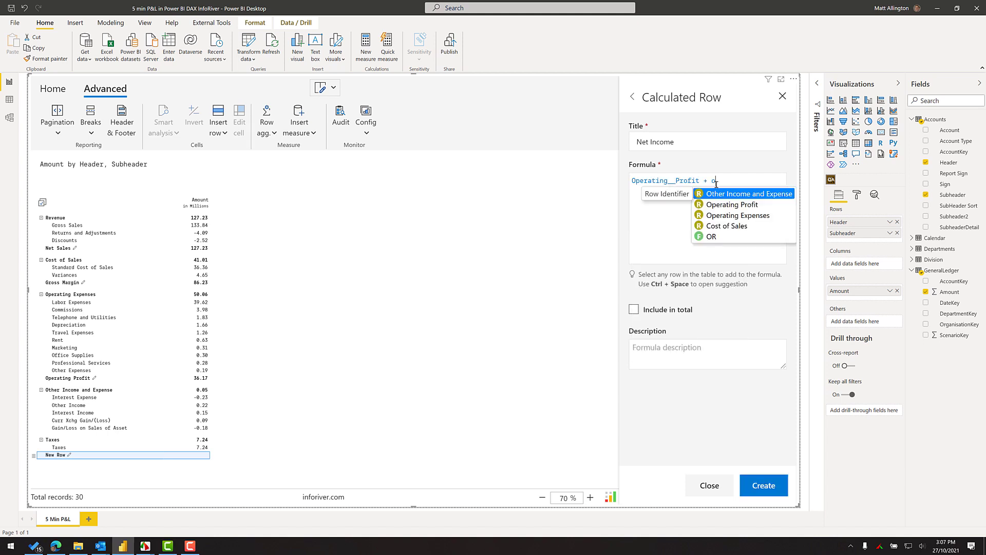
key(Return)
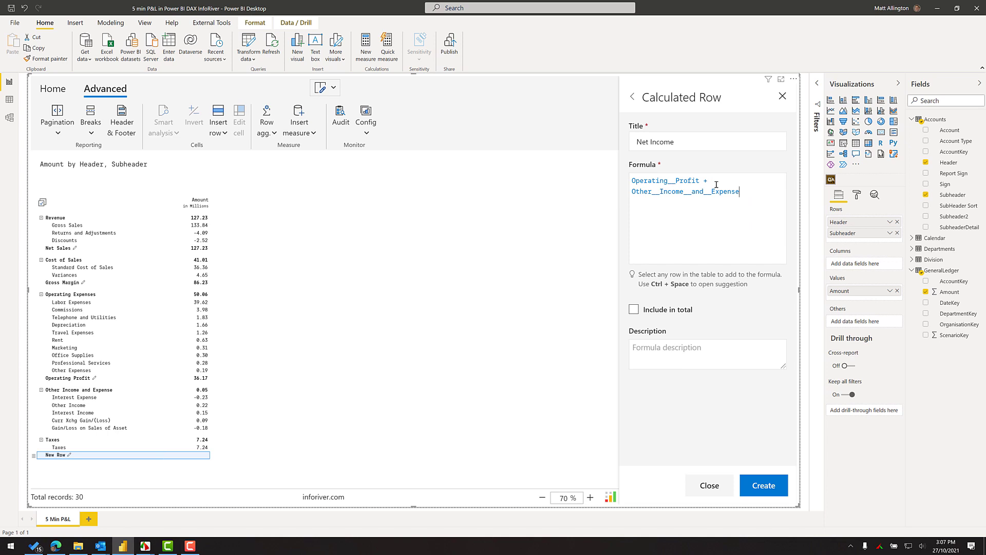
text(- ta)
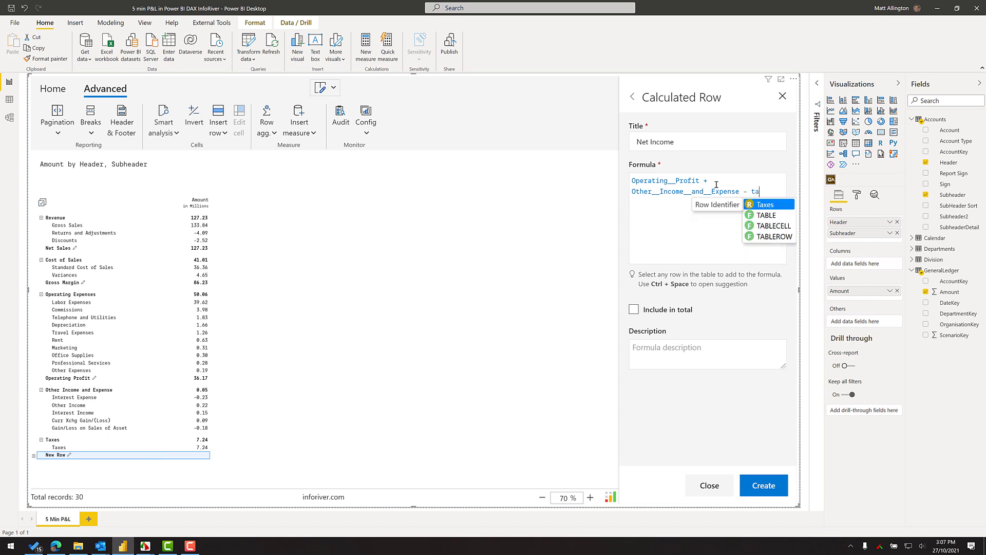
key(Return)
click(764, 484)
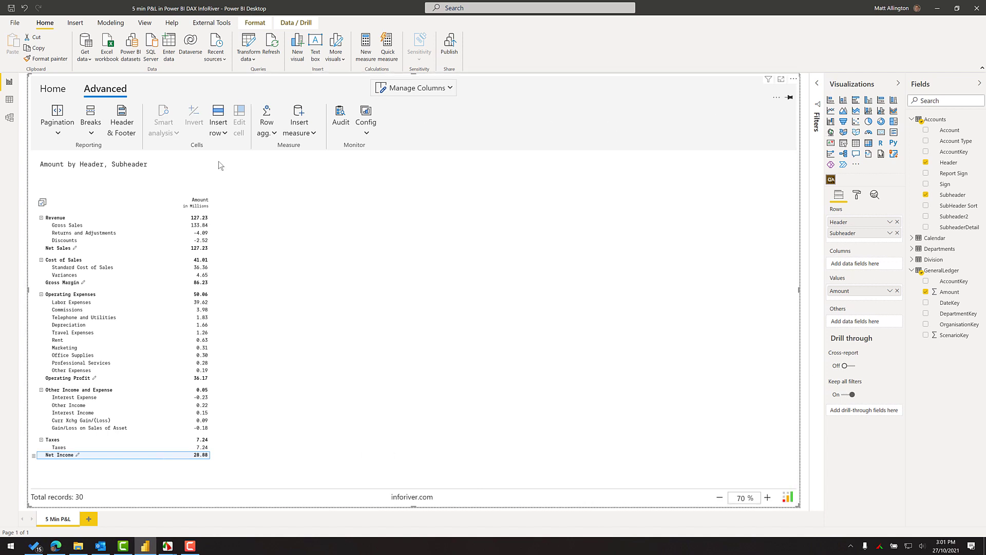
Step: Replace the placeholder header text with 'Profit and Loss' on one line and 'Adventure Works' below it
click(145, 170)
double_click(150, 165)
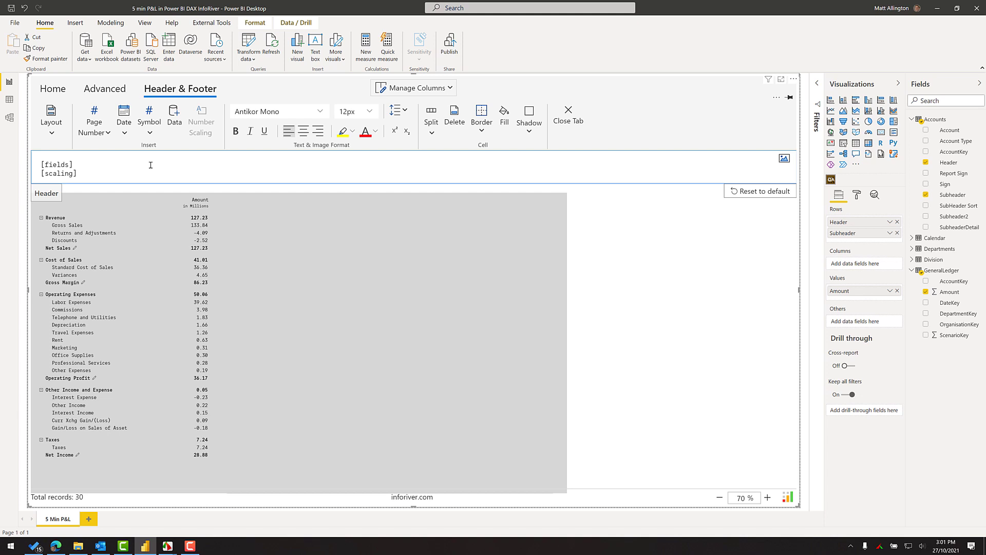
drag(129, 172, 34, 160)
key(BackSpace)
text(Profit and Loss)
key(Return)
text(Adventure Works)
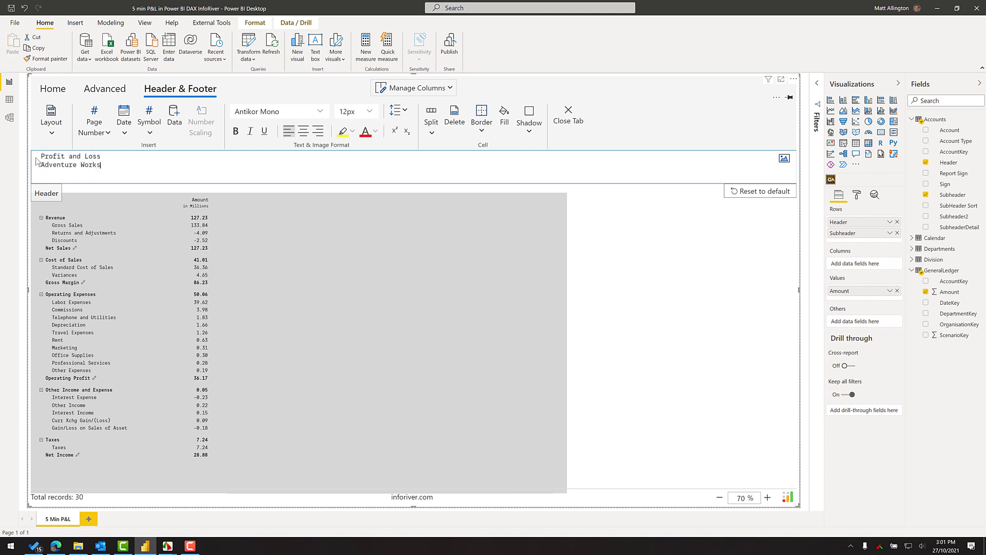
click(540, 270)
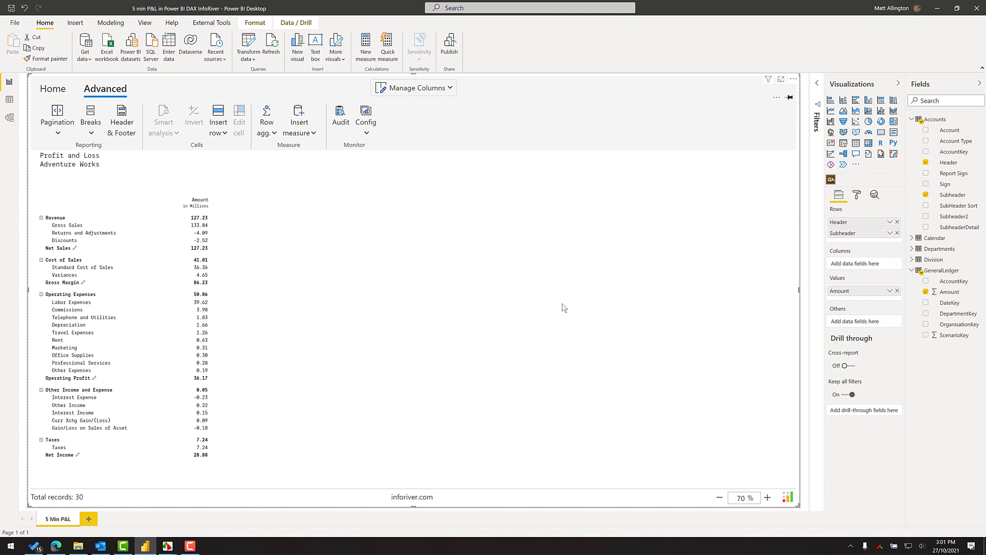